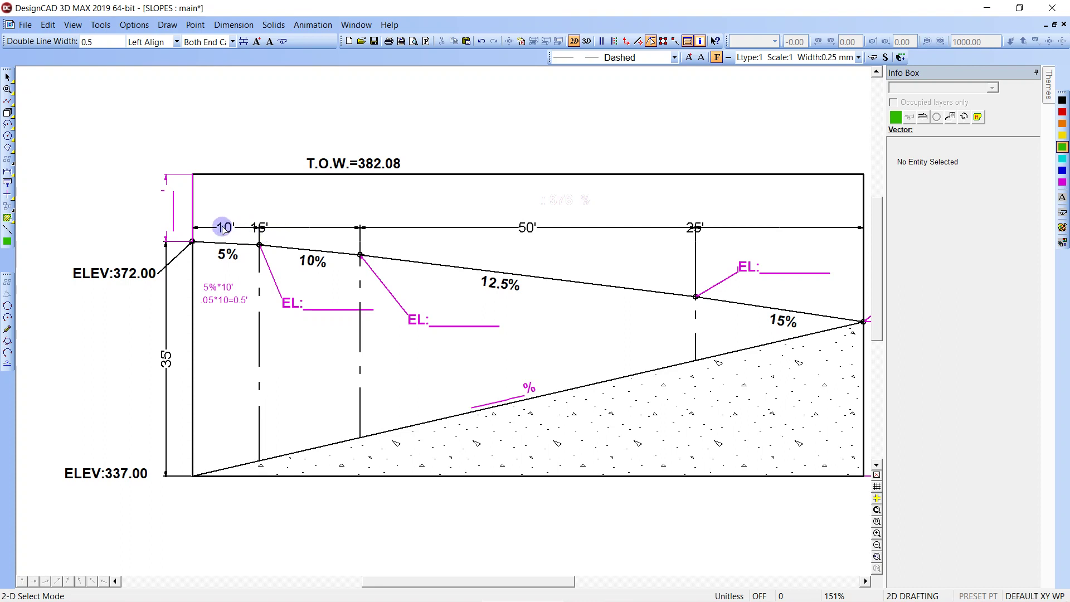
# - Reposition the 10' and 15' dimension texts so each sits clear between its own extension lines
pyautogui.click(221, 226)
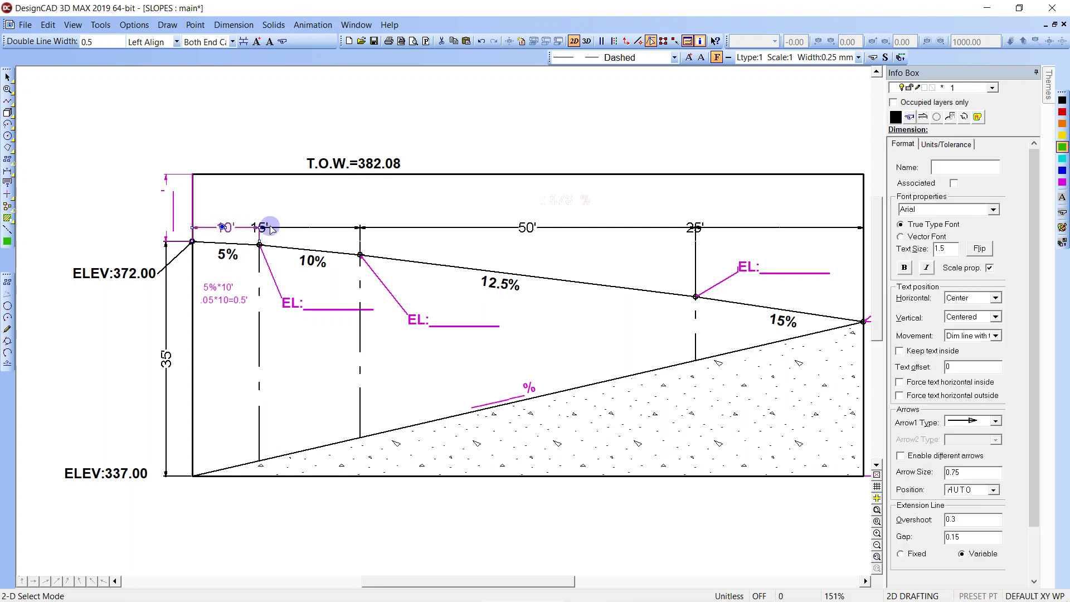
pyautogui.click(302, 227)
pyautogui.click(263, 228)
pyautogui.click(305, 227)
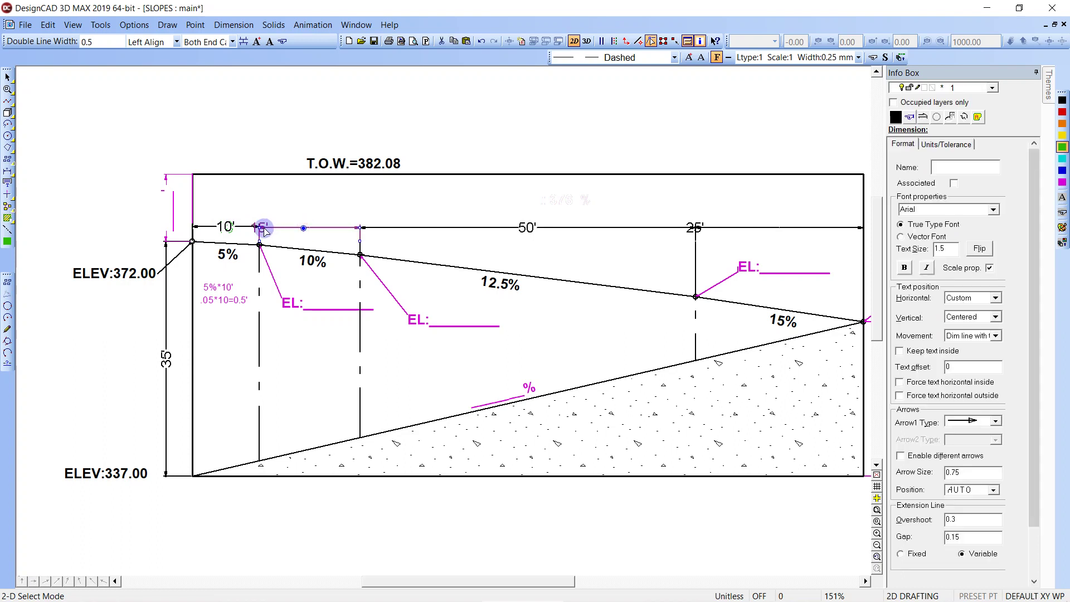
pyautogui.click(316, 222)
pyautogui.click(311, 237)
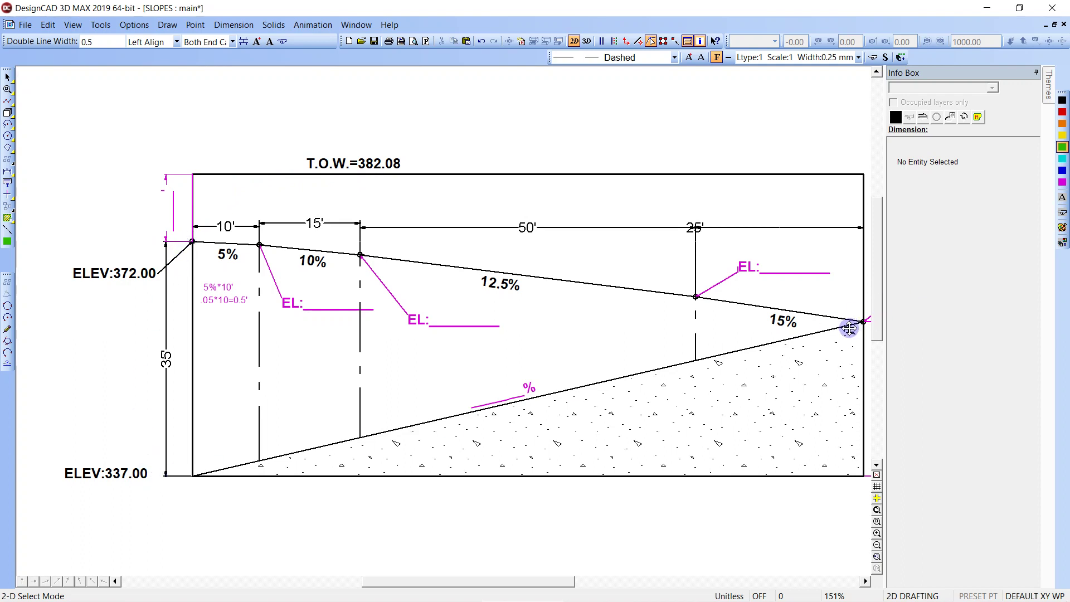
# - Collapse the Info Box to widen the drawing area around the slope profile
pyautogui.moveTo(853, 327); pyautogui.dragTo(781, 325, button='middle')
pyautogui.click(1036, 72)
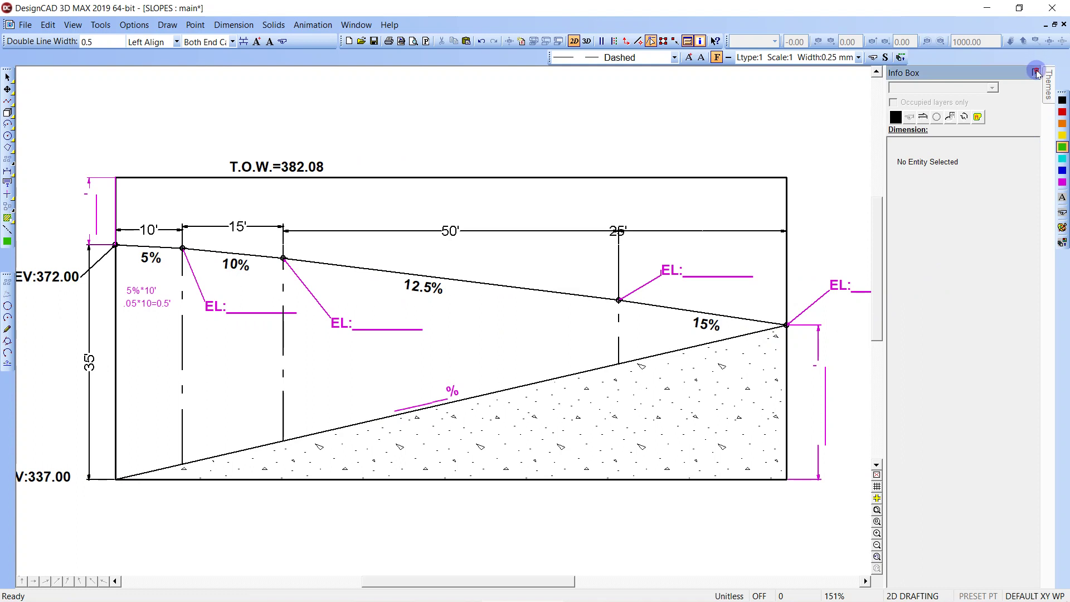
pyautogui.click(587, 362)
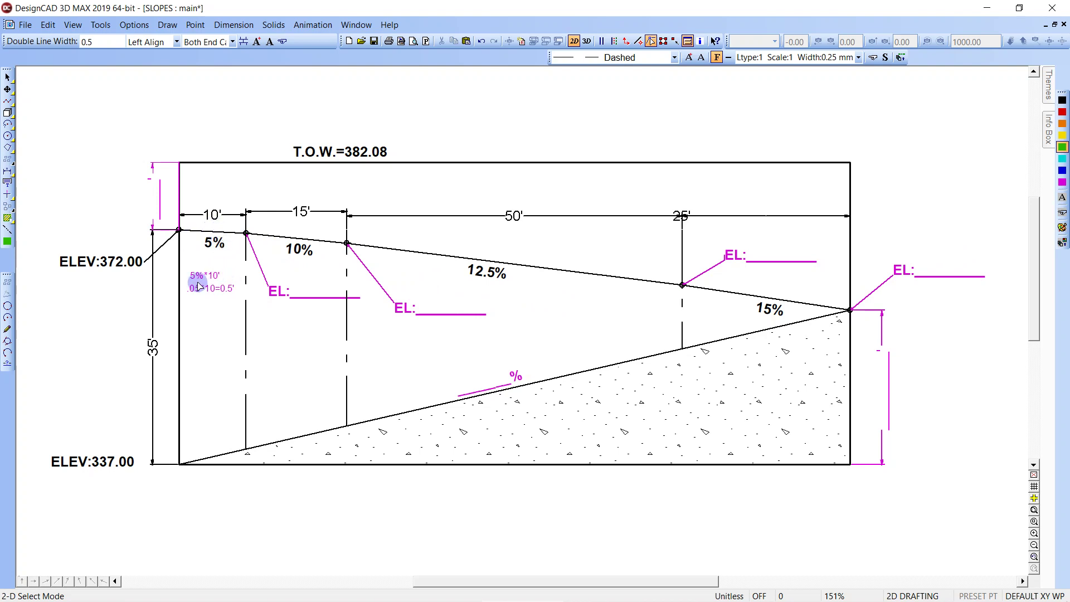
# - Set the text size of both slope calculation lines, 5%*10' and .05*10=0.5', to 2
pyautogui.click(216, 289)
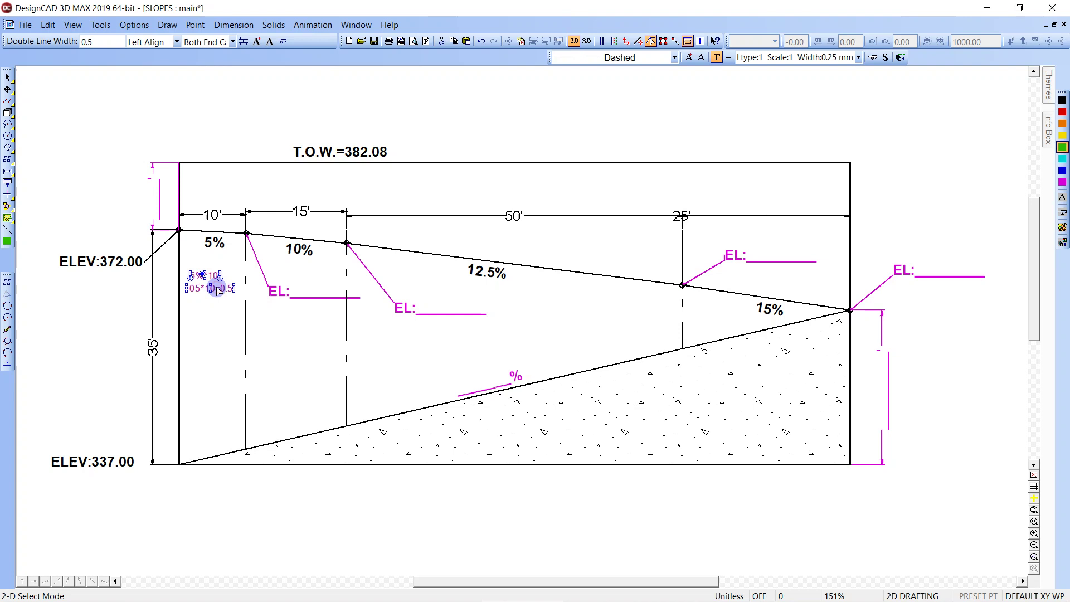
pyautogui.hotkey('ctrl', 'i')
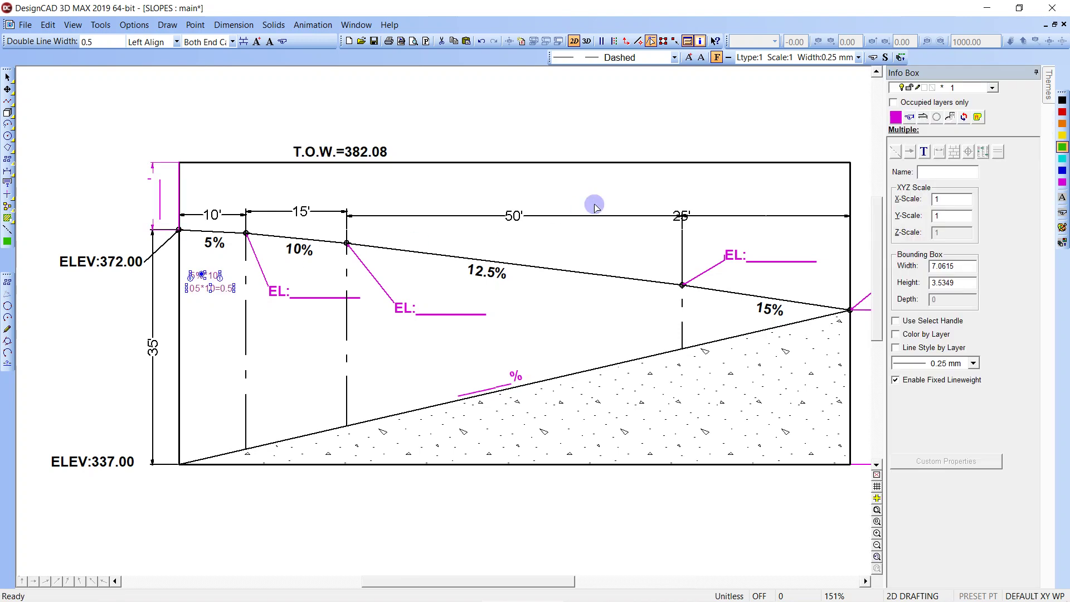
pyautogui.click(924, 152)
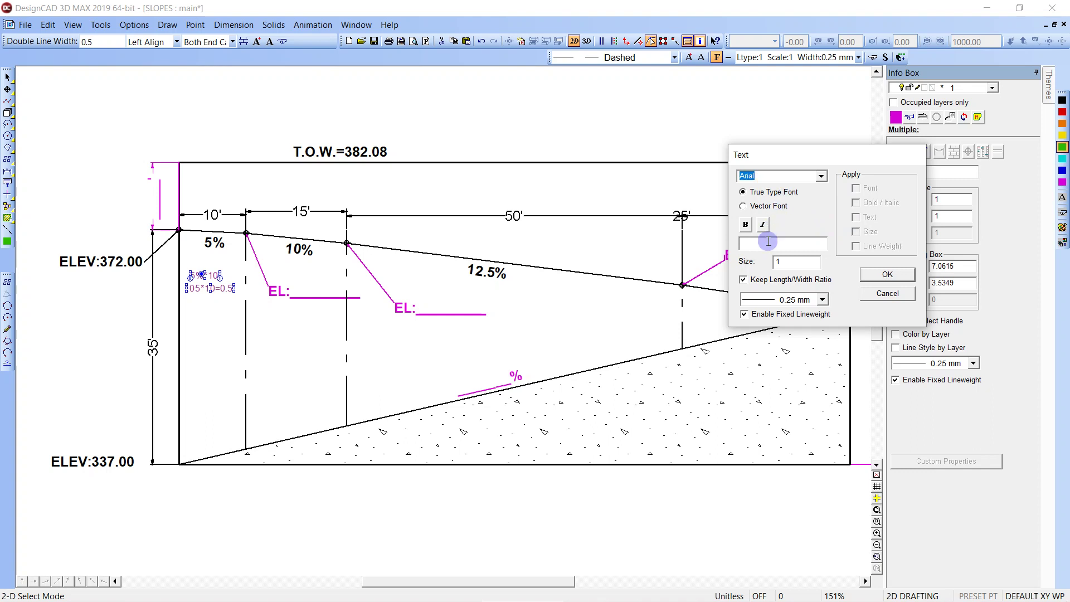
pyautogui.doubleClick(789, 261)
pyautogui.write('2')
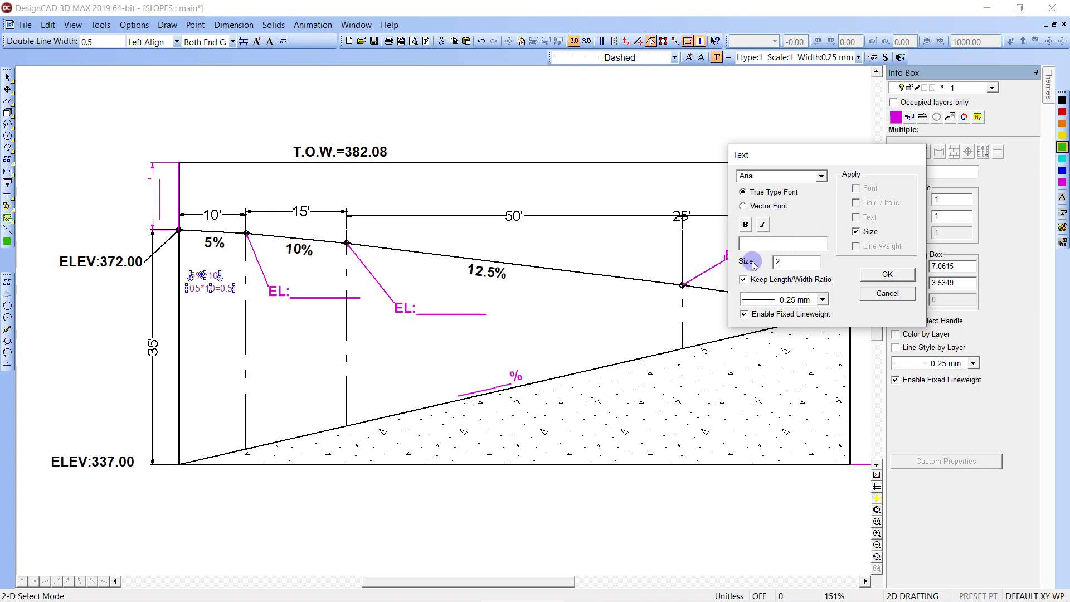
pyautogui.press('Return')
# - Move the 5%*10' and .05*10=0.5' texts above the profile's upper-left corner, stacked one under the other
pyautogui.moveTo(347, 392); pyautogui.dragTo(345, 389, button='middle')
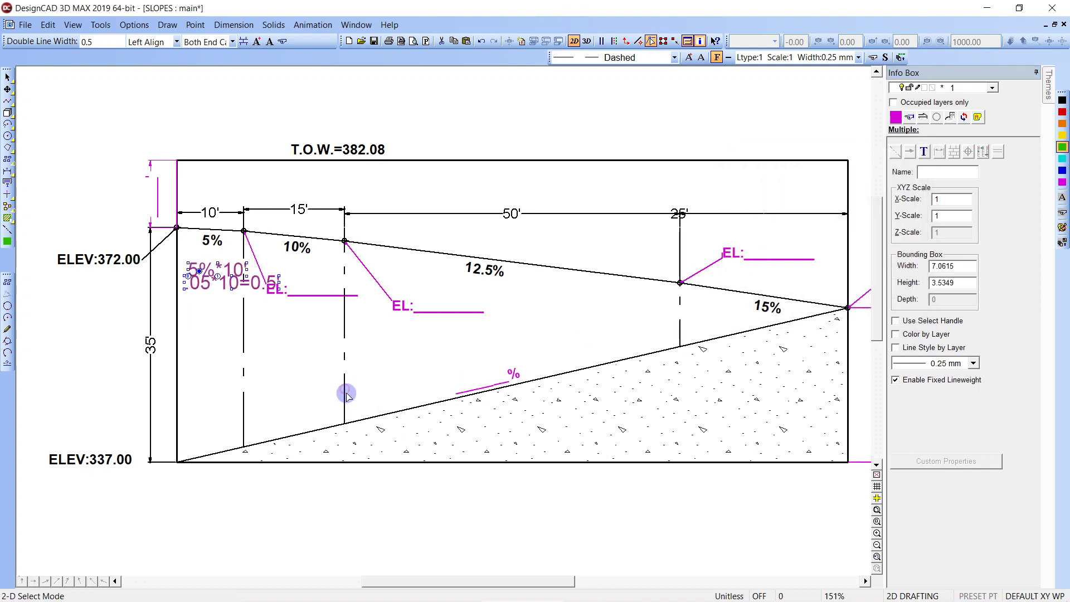
pyautogui.click(345, 389)
pyautogui.click(218, 279)
pyautogui.click(218, 278)
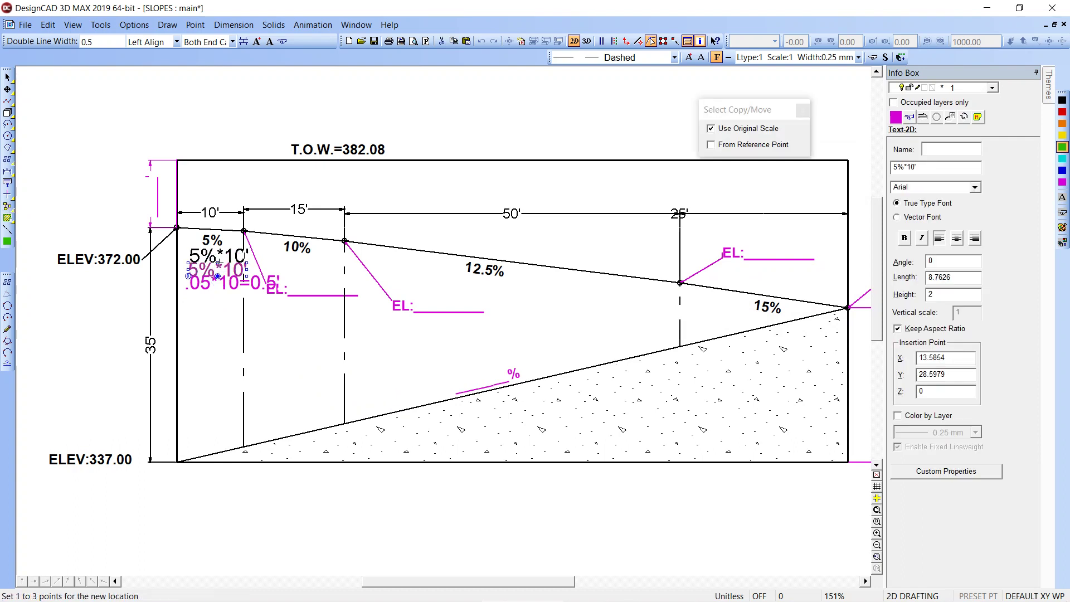
pyautogui.click(222, 114)
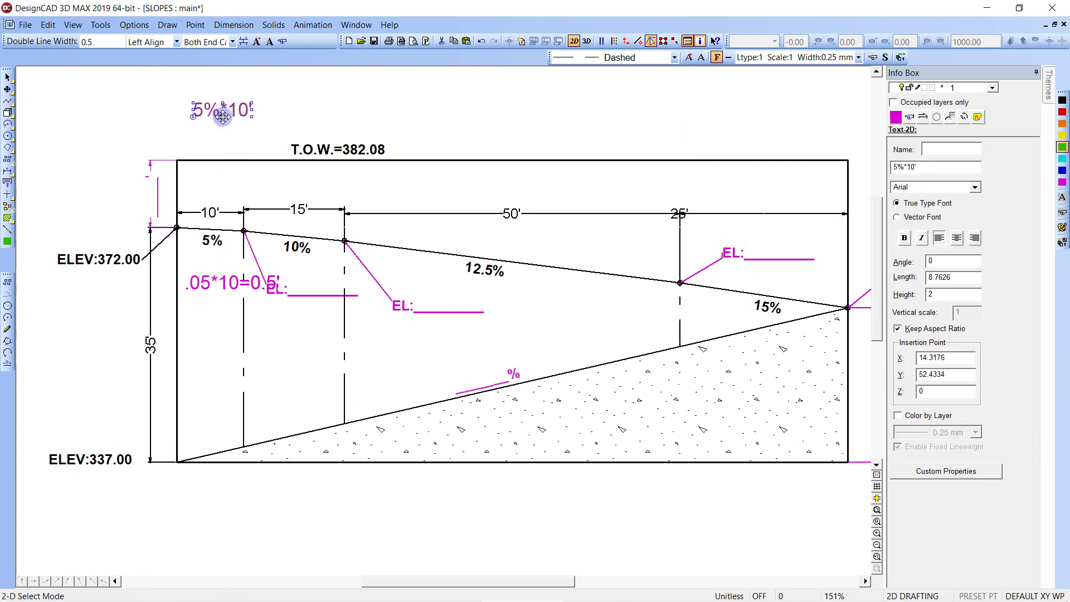
pyautogui.click(186, 286)
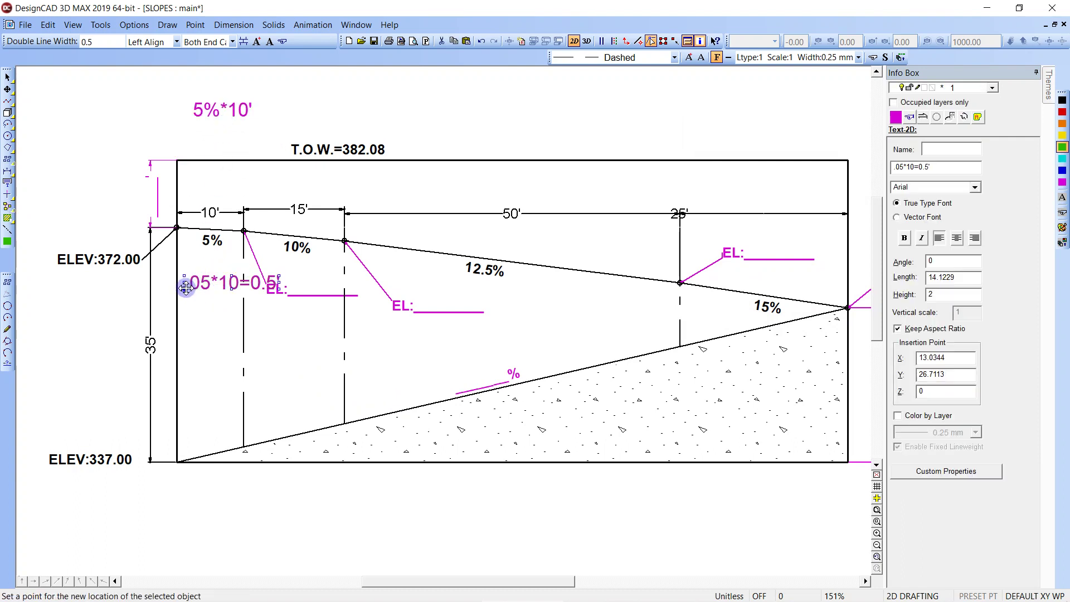
pyautogui.click(168, 133)
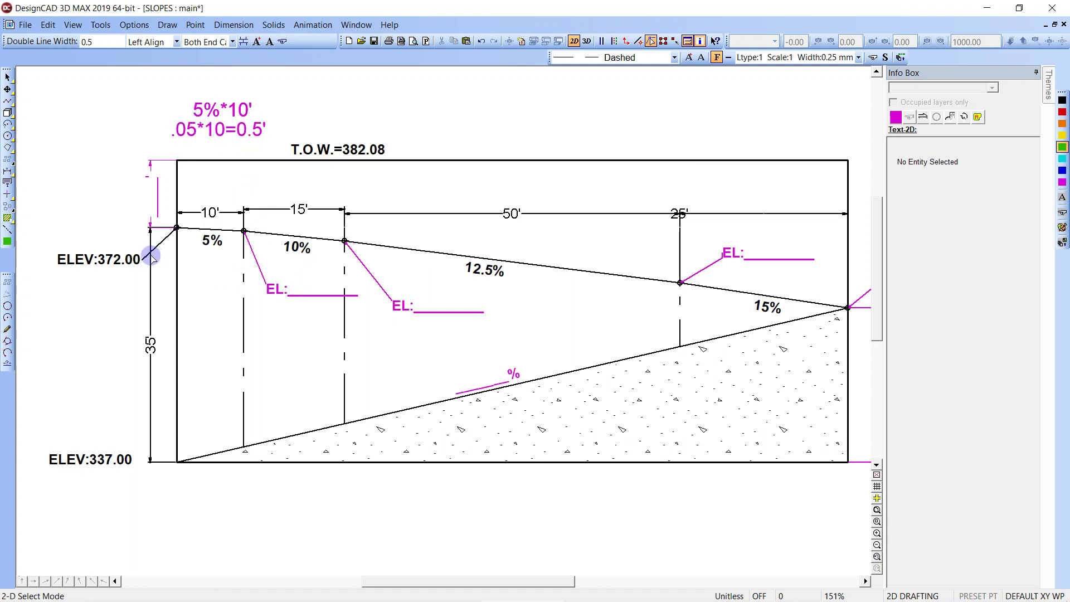
# - Add the text 372.00-0.5=371.5 directly below the .05*10=0.5' calculation line
pyautogui.press('t')
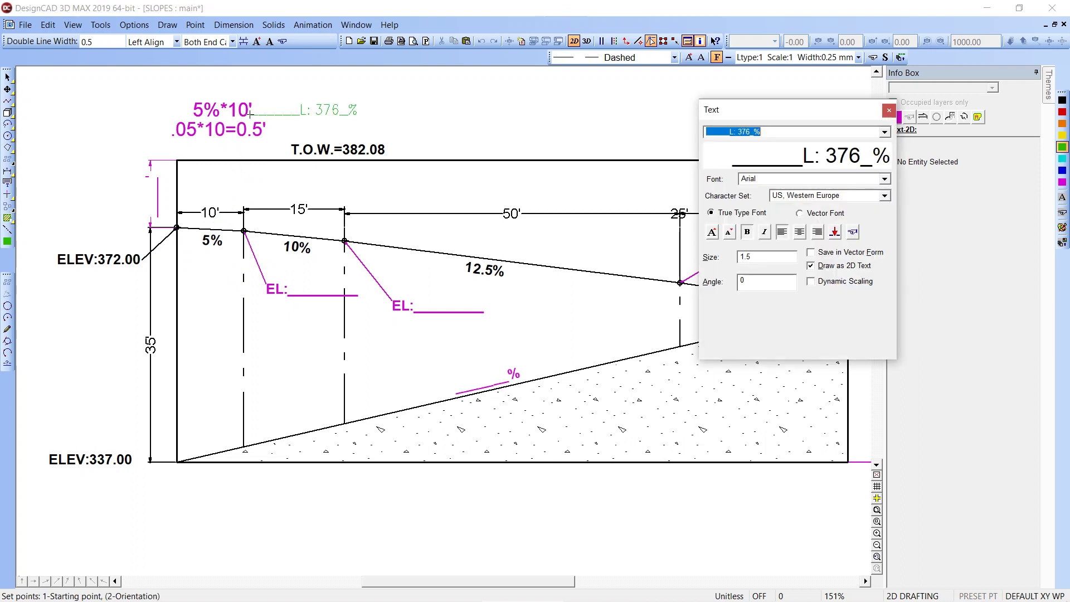
pyautogui.write('3')
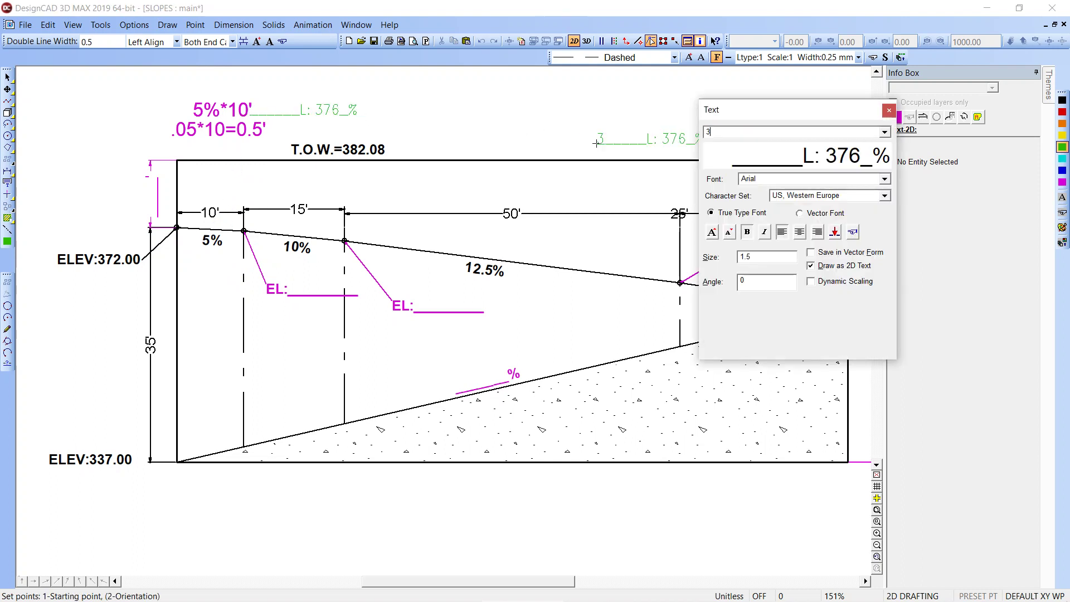
pyautogui.write('72.')
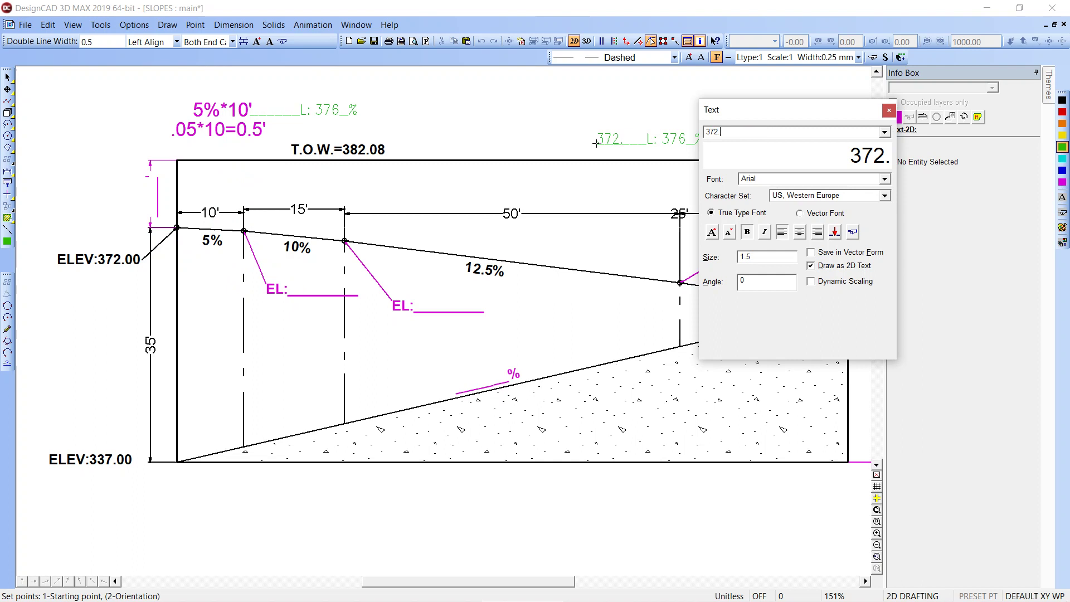
pyautogui.write('00-')
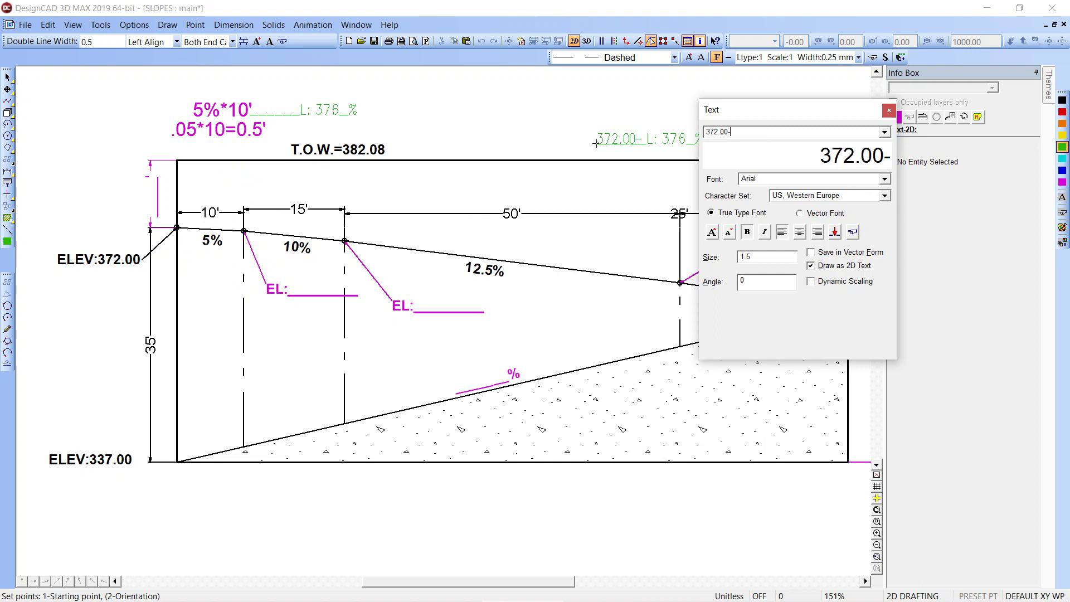
pyautogui.write('0.5')
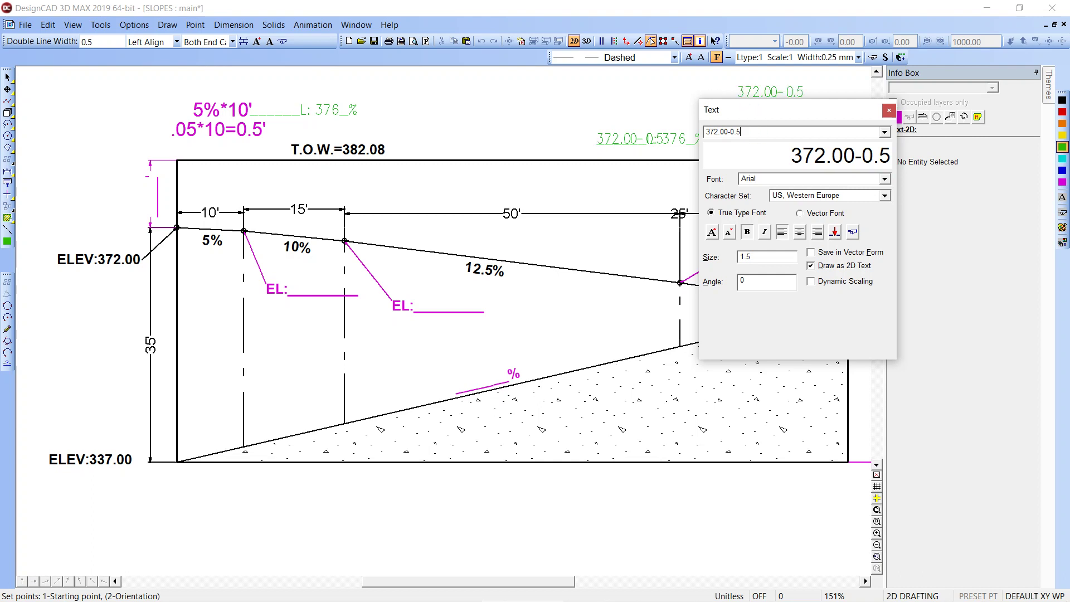
pyautogui.write('=371')
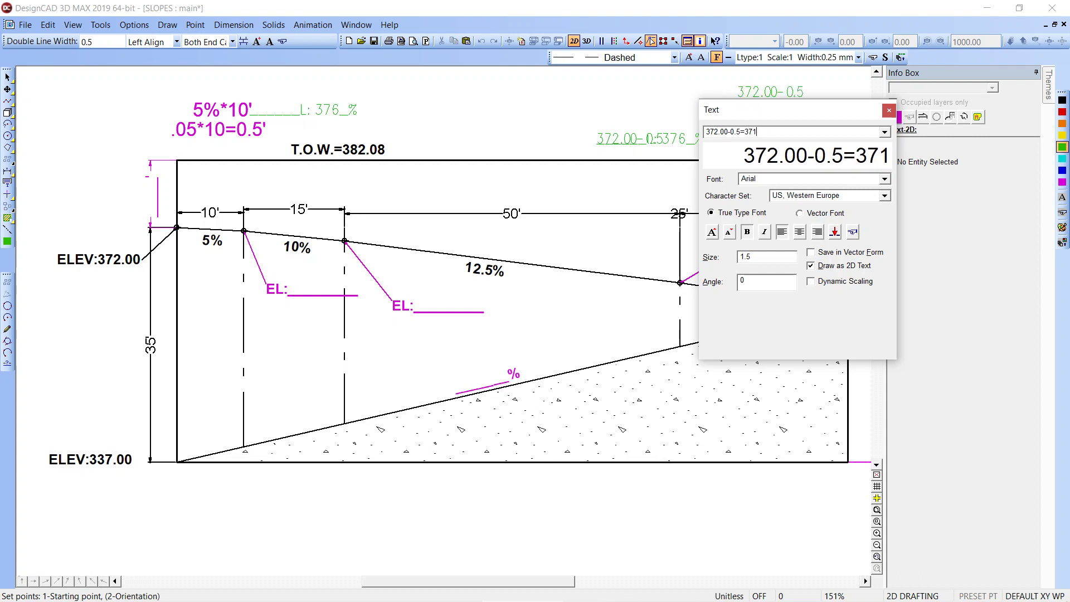
pyautogui.write('.5')
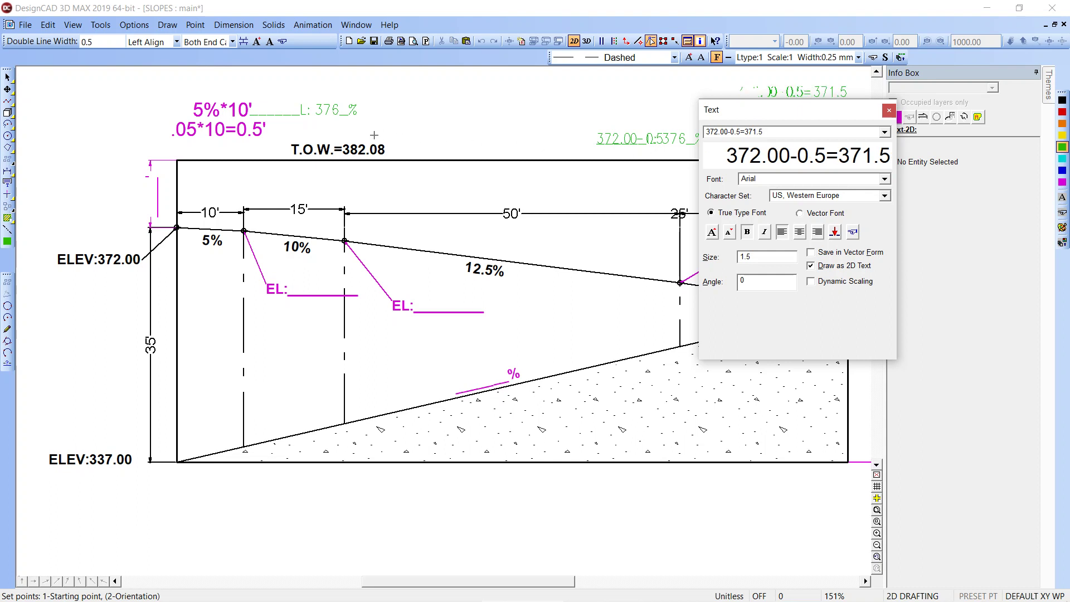
pyautogui.click(169, 151)
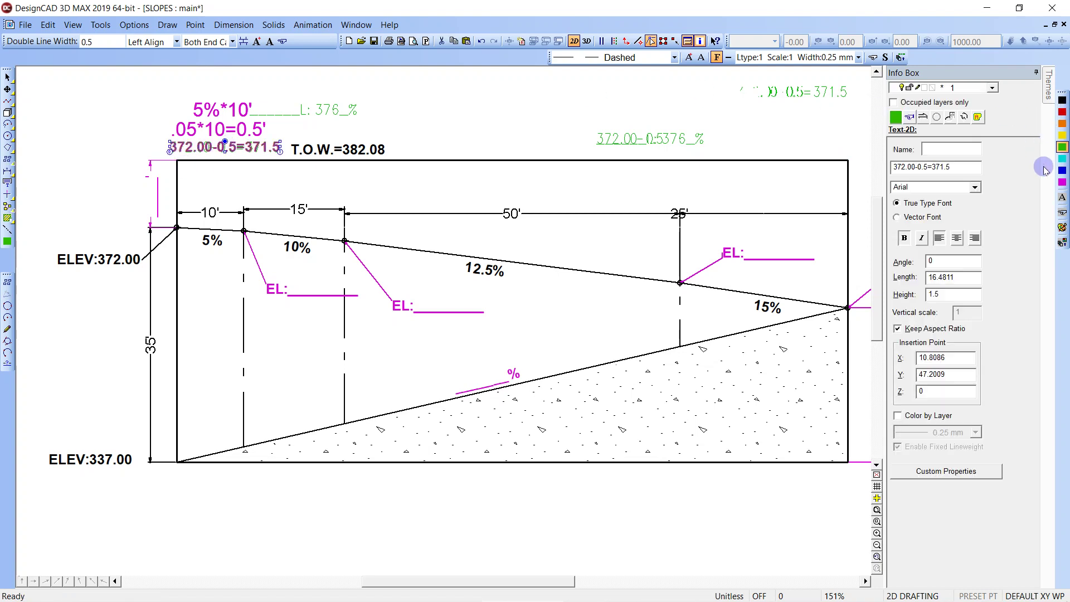
# - Recolor the 372.00-0.5=371.5 text magenta and use magenta for new text
pyautogui.click(1062, 182)
pyautogui.click(1062, 198)
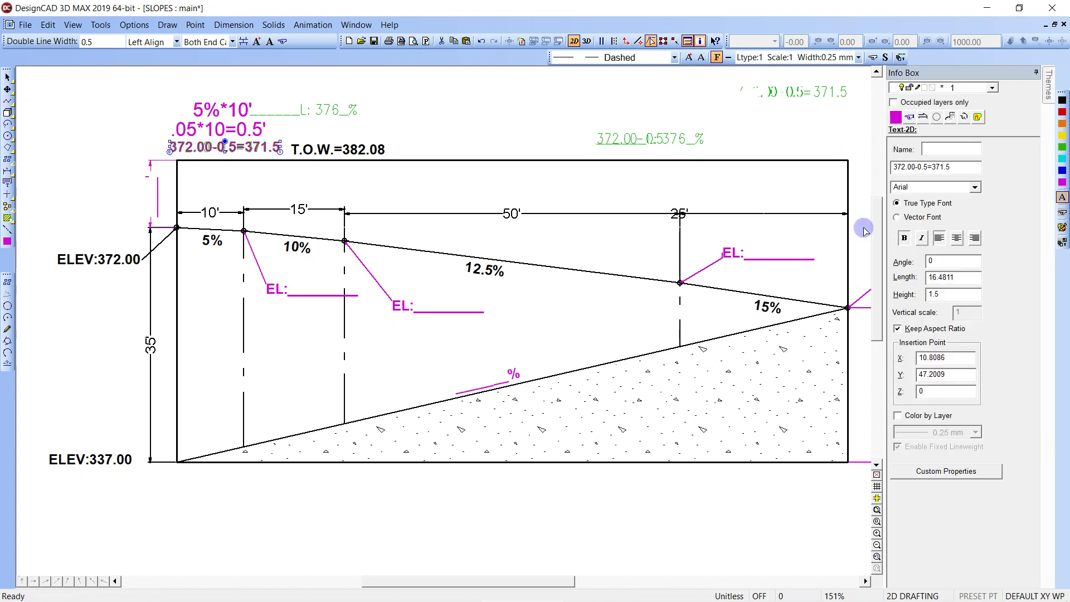
pyautogui.click(268, 338)
# - Place the text 371.5' on the blank EL line for the point ending the 5% slope
pyautogui.press('t')
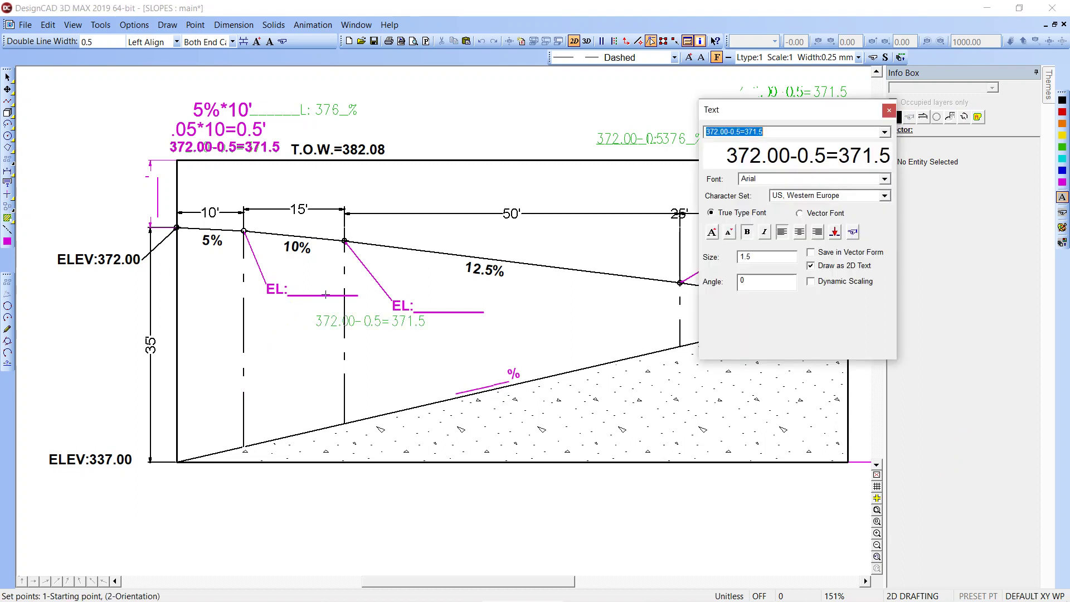
pyautogui.write('3')
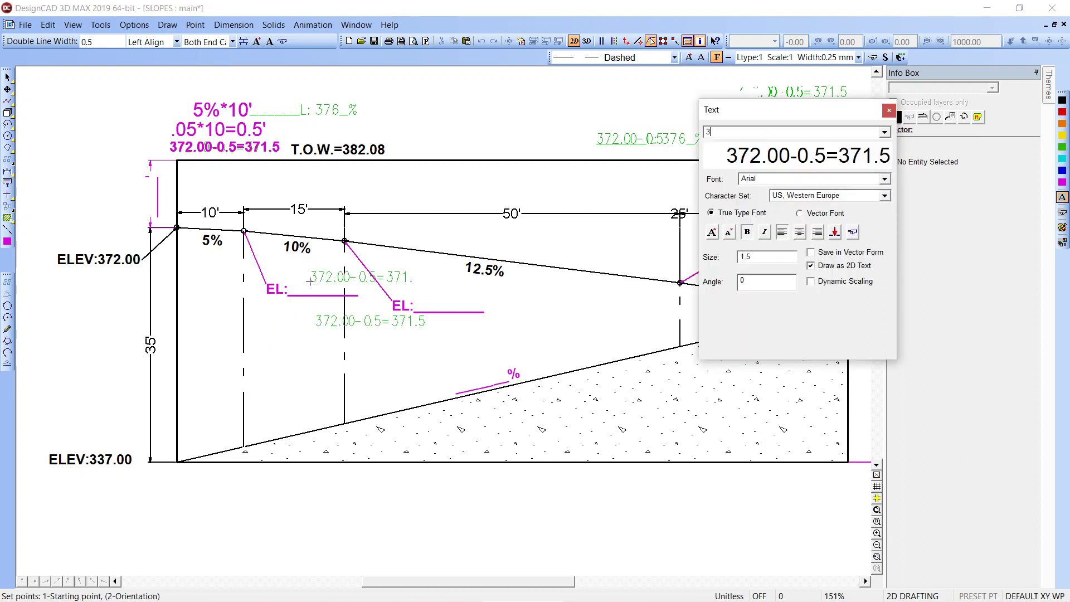
pyautogui.write('7')
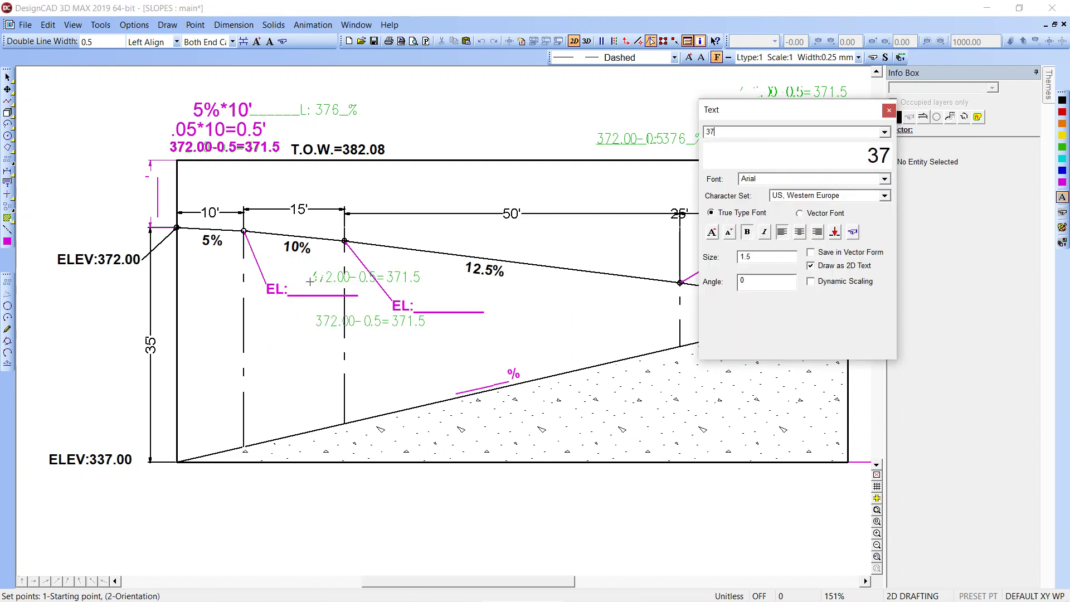
pyautogui.write("1.5'")
pyautogui.click(296, 289)
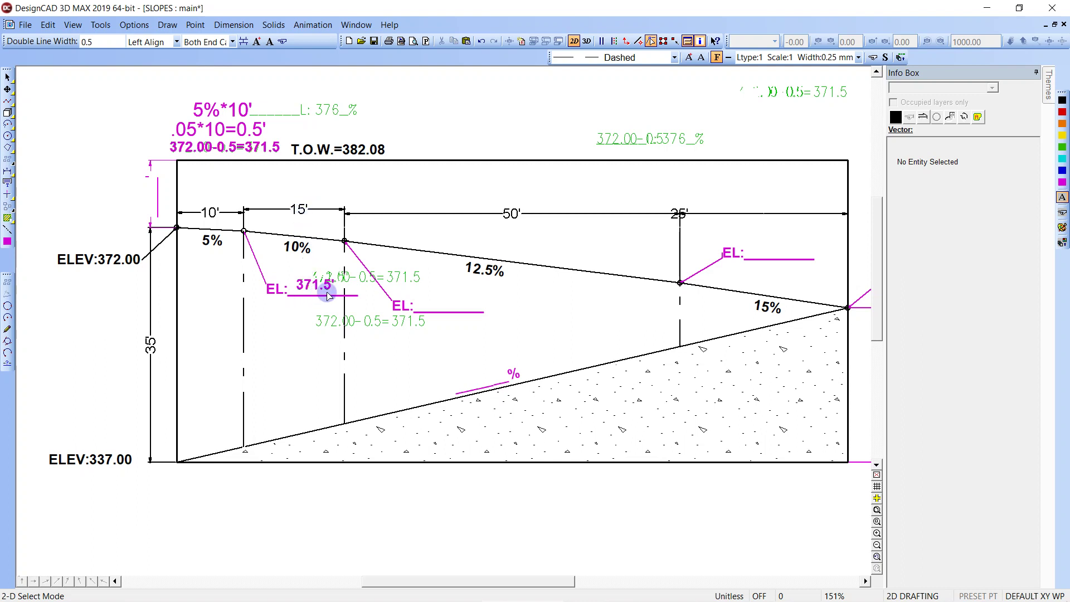
# - Place the text 370.00 on the blank EL line for the point ending the 10% slope
pyautogui.press('t')
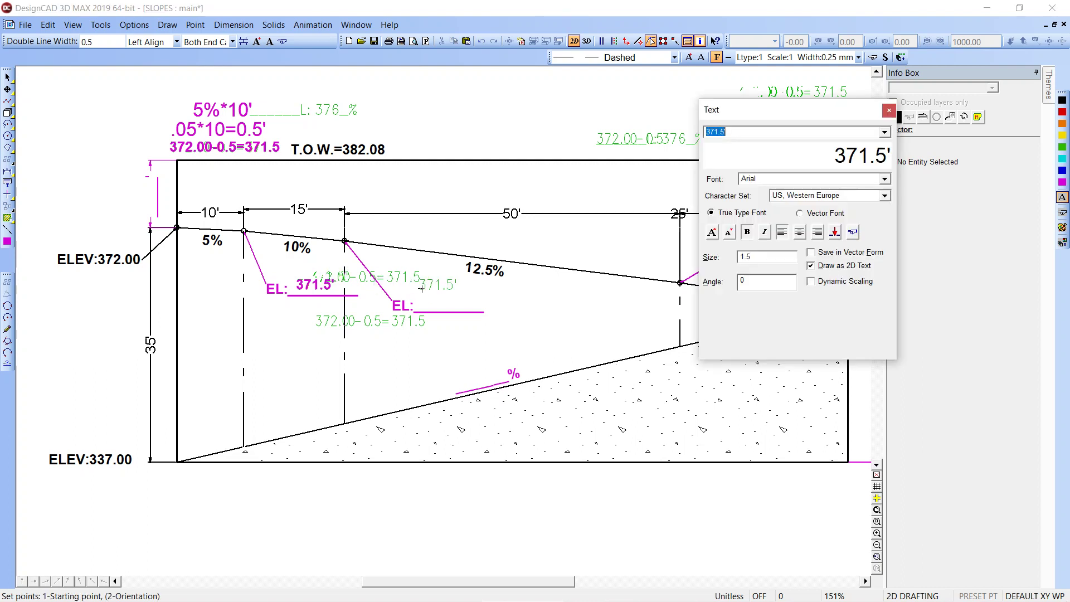
pyautogui.write('370.00')
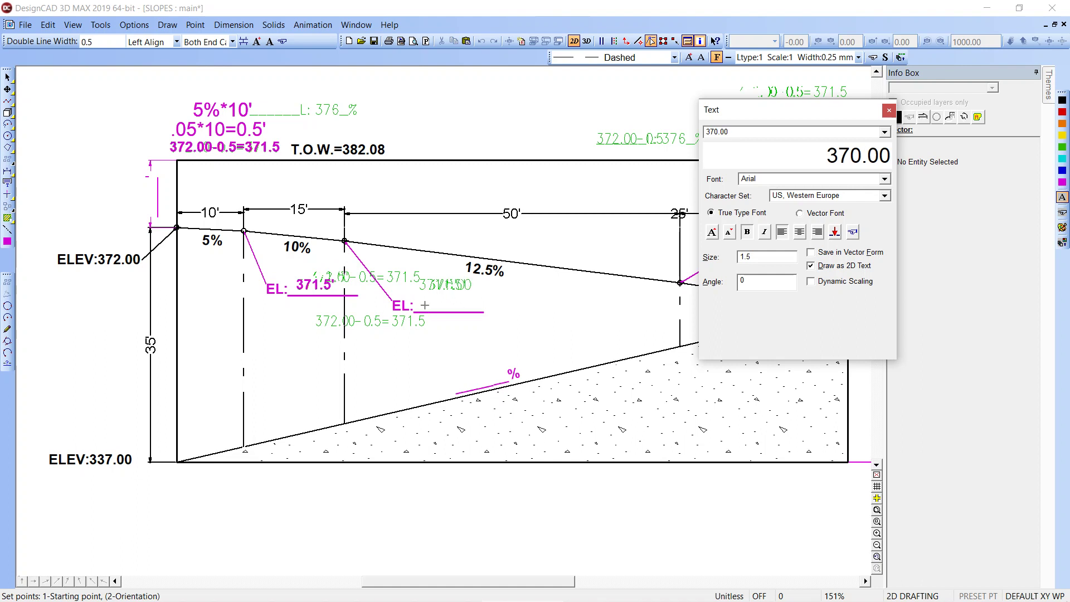
pyautogui.click(425, 307)
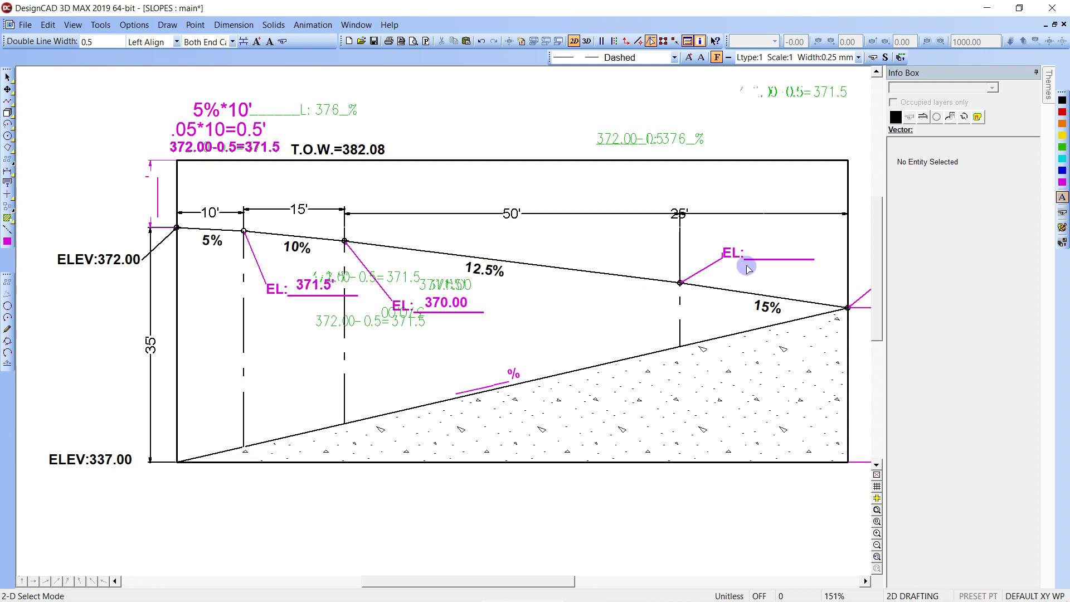
# - Place the text 363.75 on the blank EL line for the point ending the 12.5% slope
pyautogui.press('t')
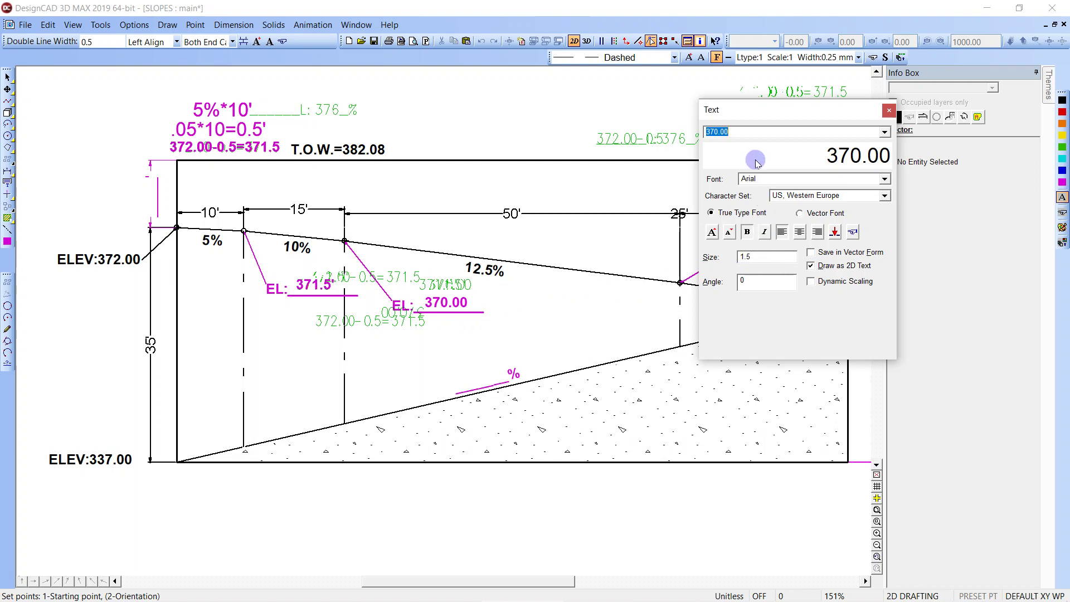
pyautogui.write('36')
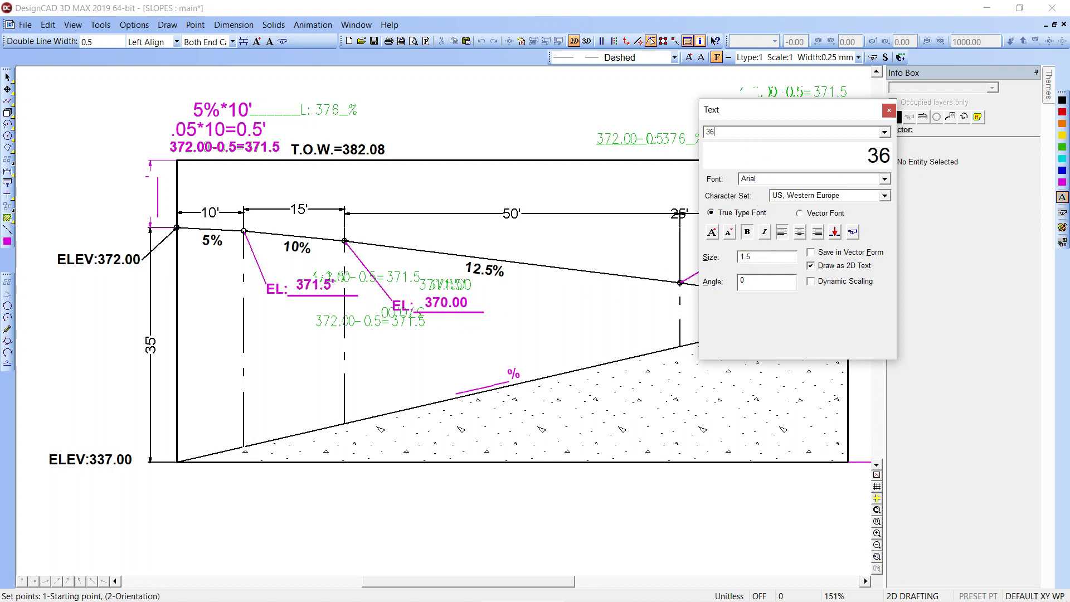
pyautogui.write('3.75')
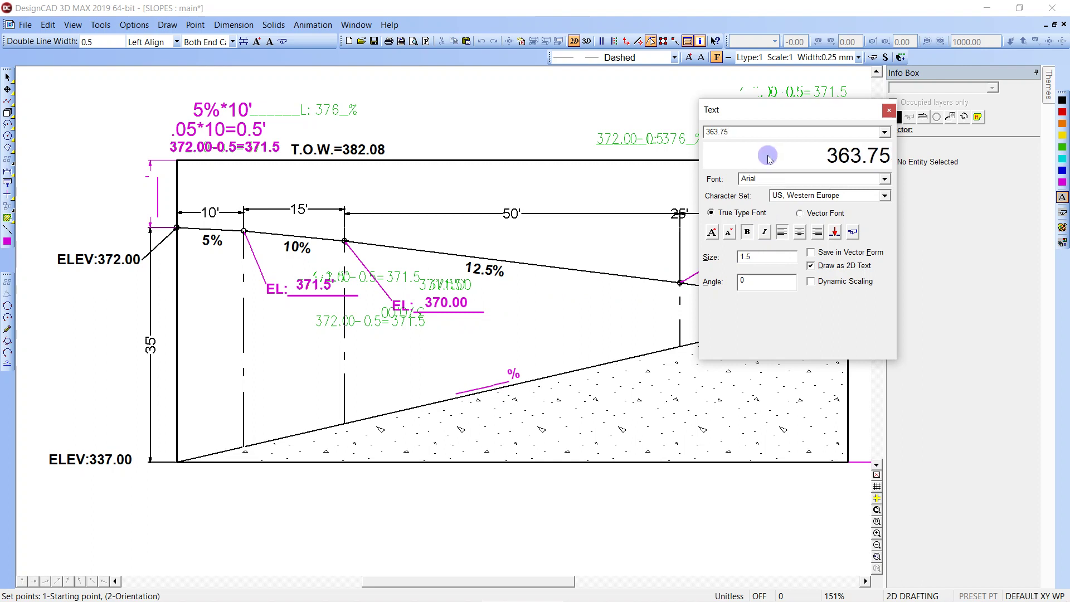
pyautogui.moveTo(793, 107); pyautogui.dragTo(758, 434)
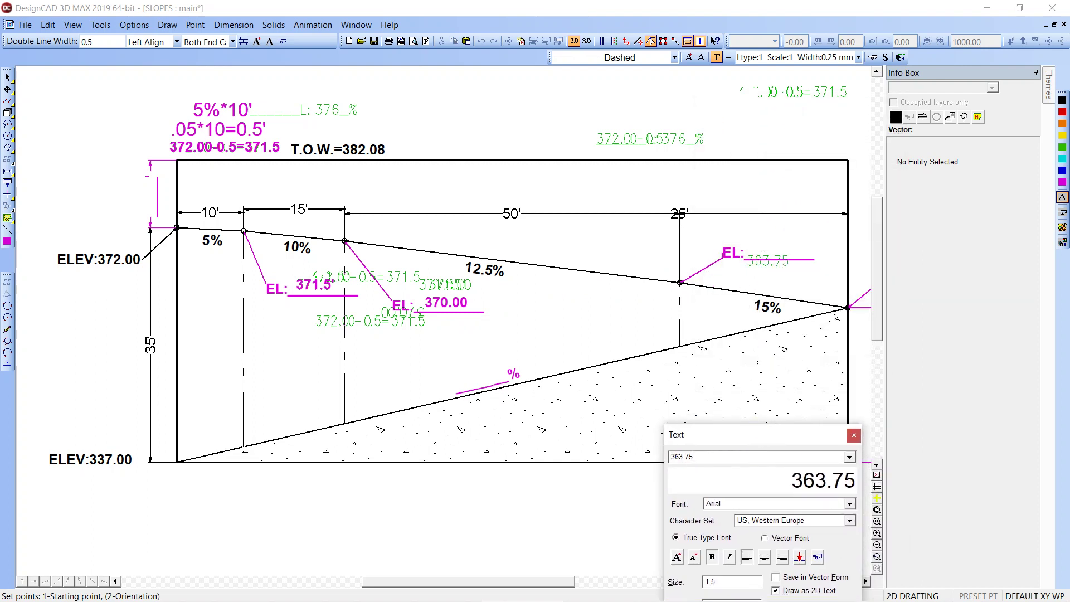
pyautogui.click(756, 252)
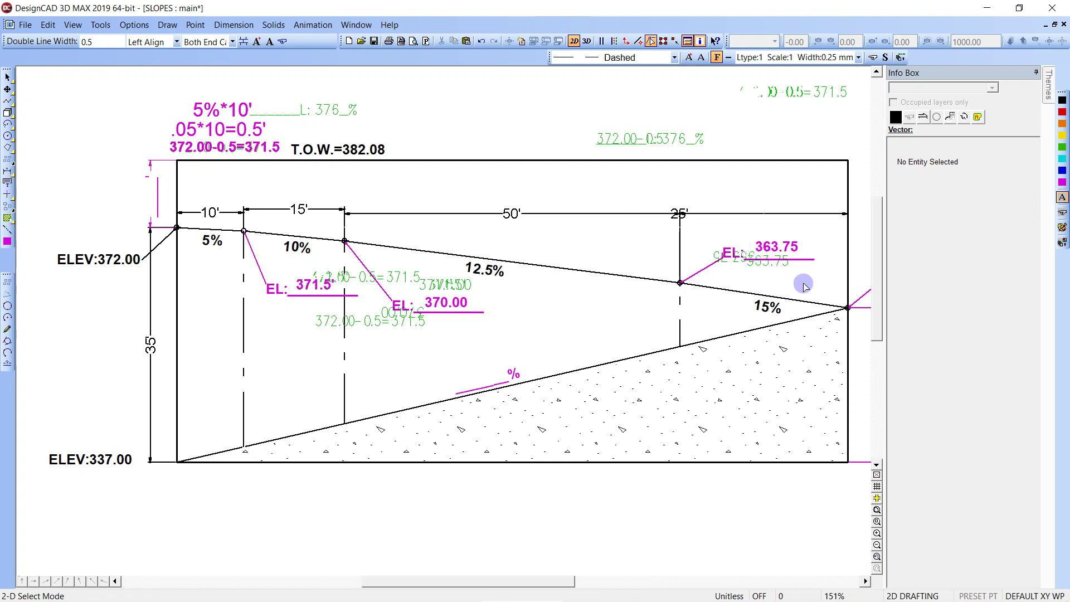
# - Calculate the drop .125*50 and the elevation at the end of the 12.5% slope with the calculator
pyautogui.click(99, 25)
pyautogui.click(102, 39)
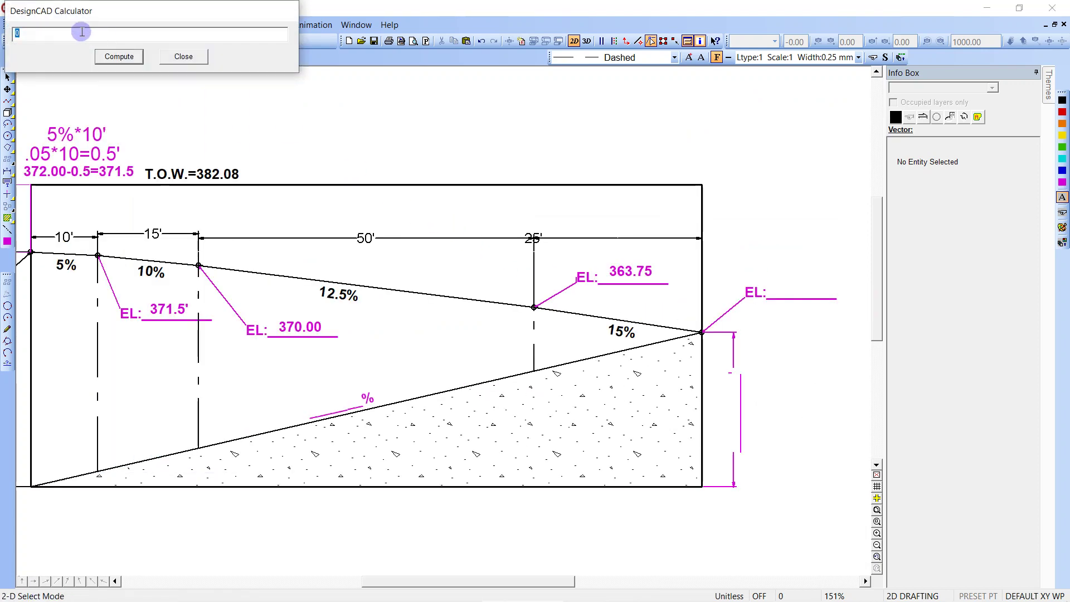
pyautogui.press('BackSpace')
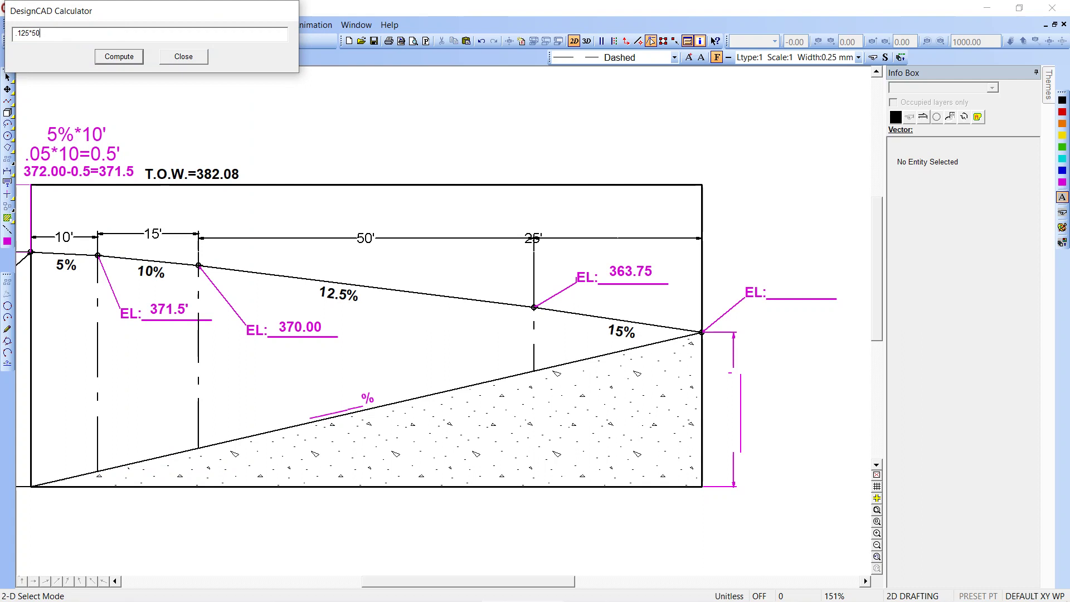
pyautogui.click(23, 38)
pyautogui.write('363.75')
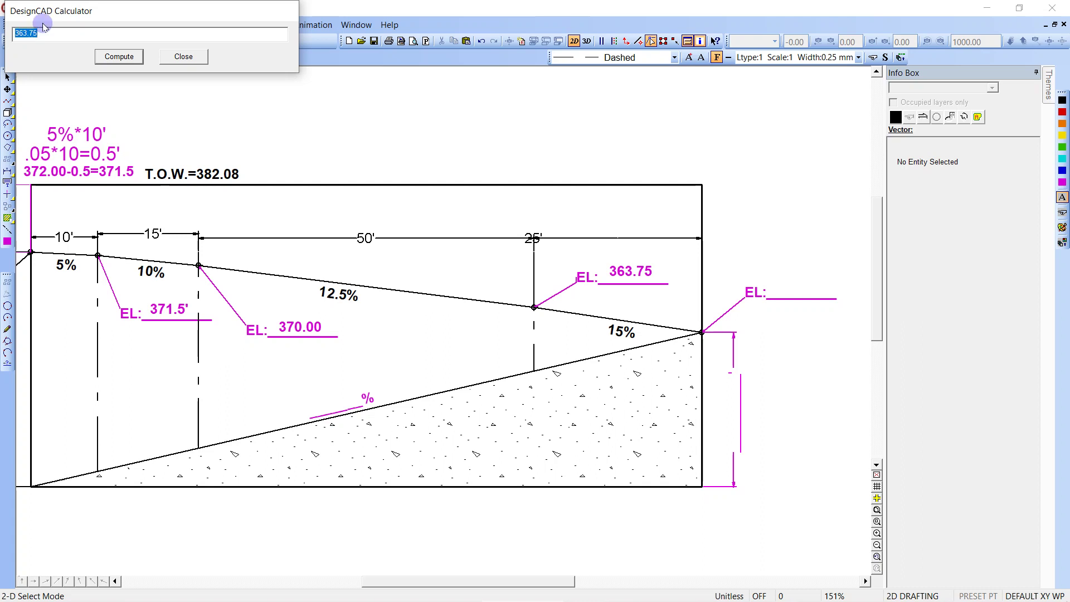
pyautogui.click(66, 33)
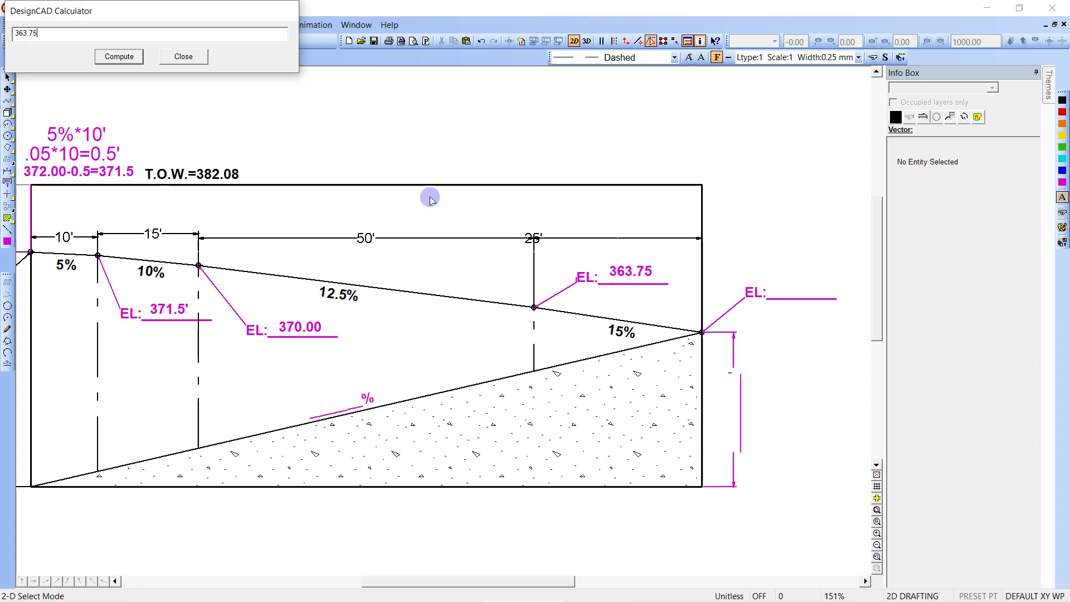
# - Move the 25' dimension's text off the vertical line to the middle of its dimension span
pyautogui.click(665, 293)
pyautogui.click(629, 288)
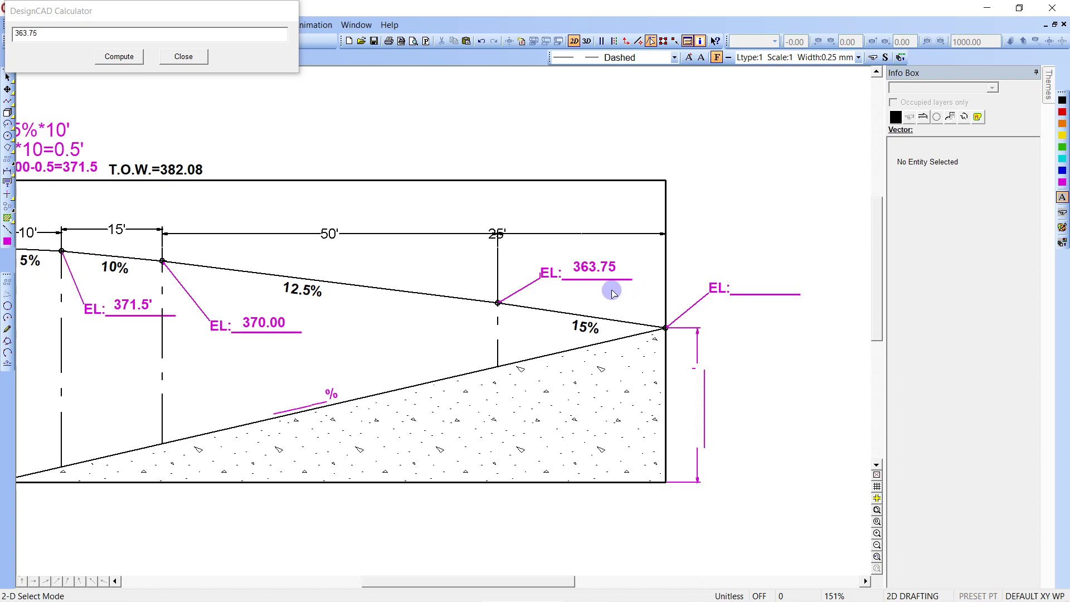
pyautogui.click(599, 234)
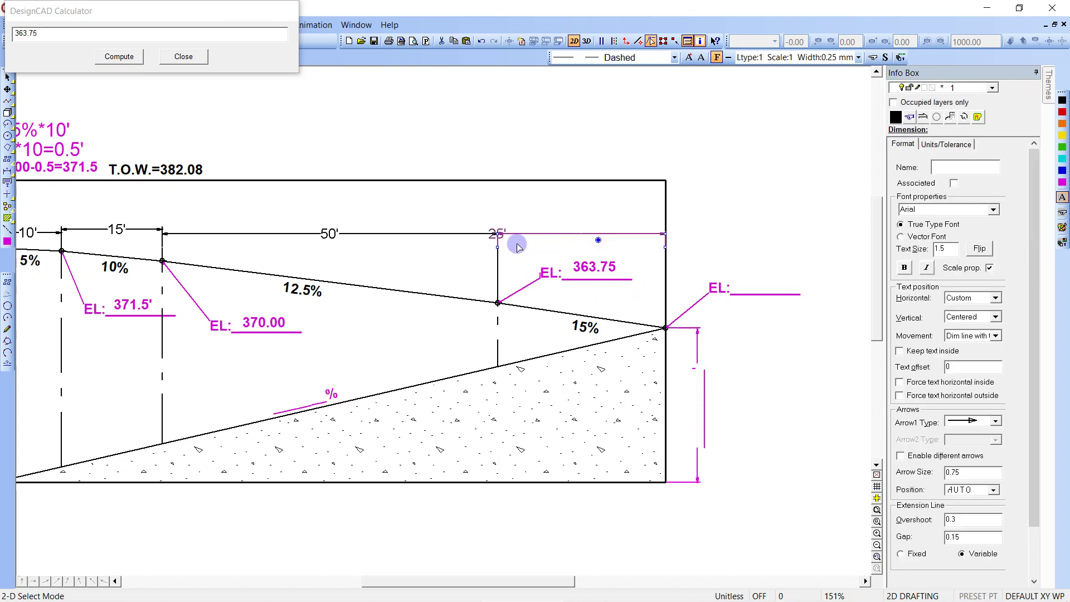
pyautogui.click(499, 233)
pyautogui.click(577, 231)
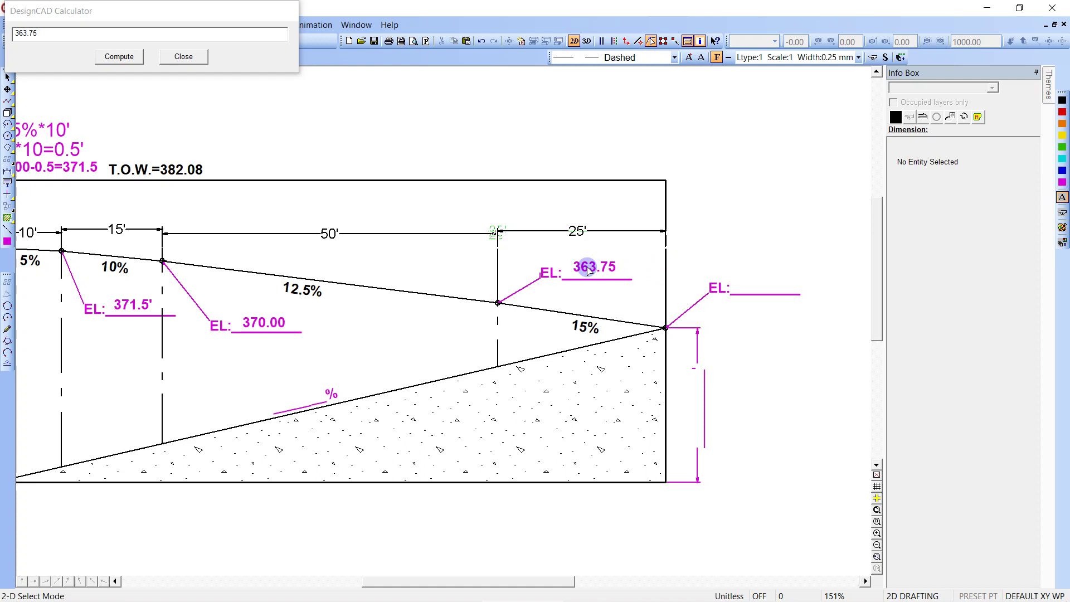
# - Place the text 360.00' on the blank EL line for the point ending the 15% slope
pyautogui.press('t')
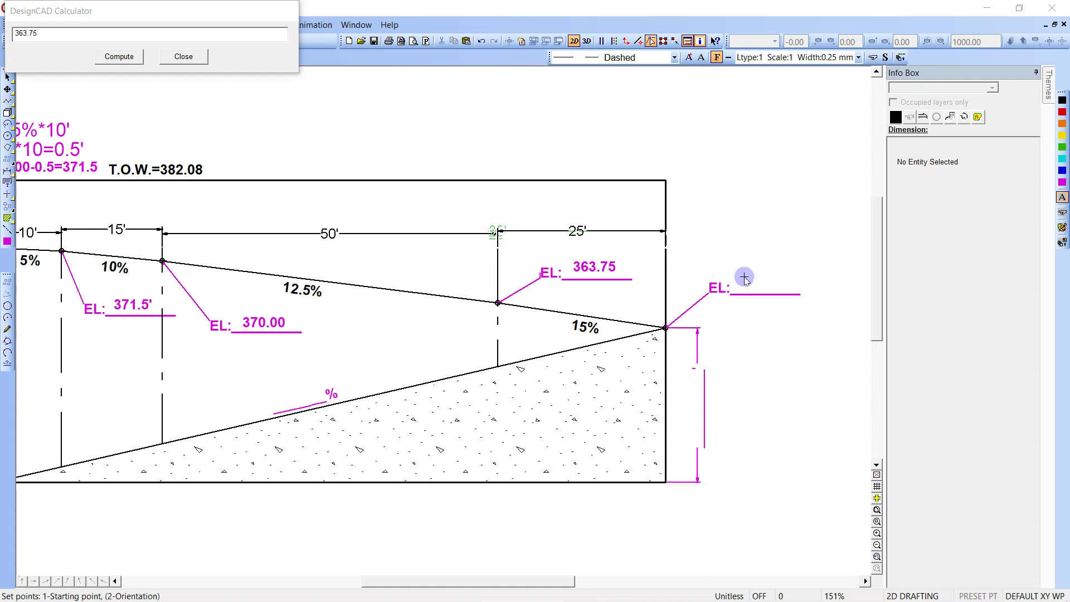
pyautogui.write('3')
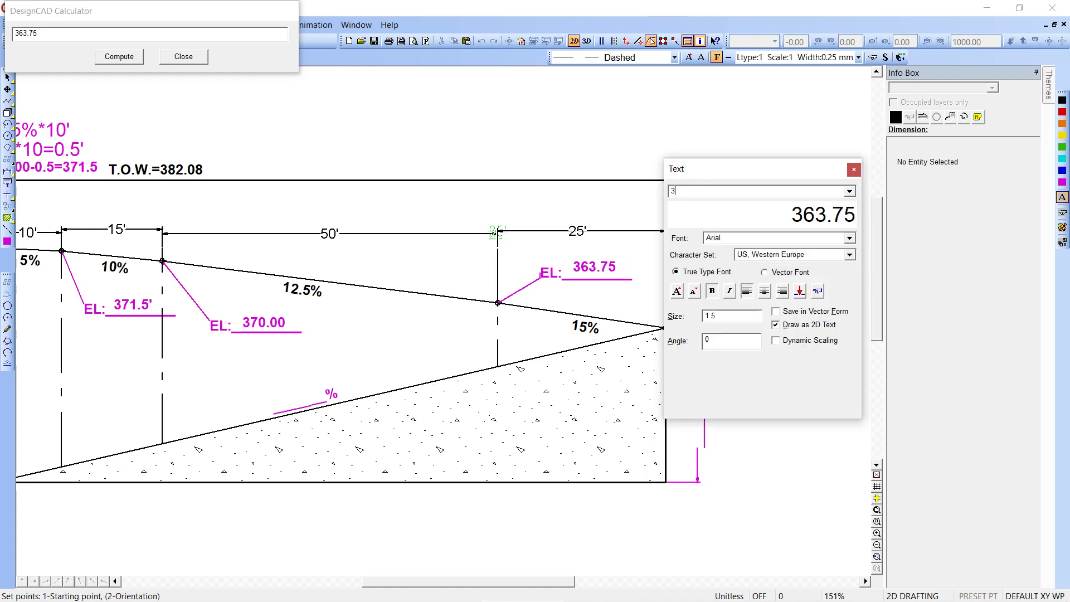
pyautogui.write('69.00')
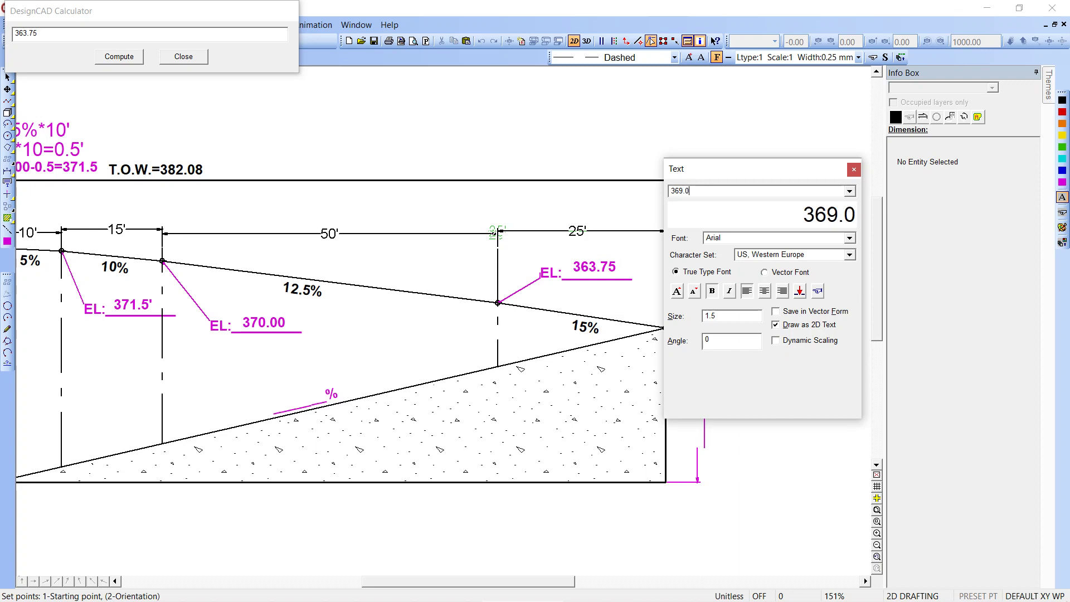
pyautogui.press('BackSpace')
pyautogui.press('BackSpace')
pyautogui.press('BackSpace')
pyautogui.write('.00')
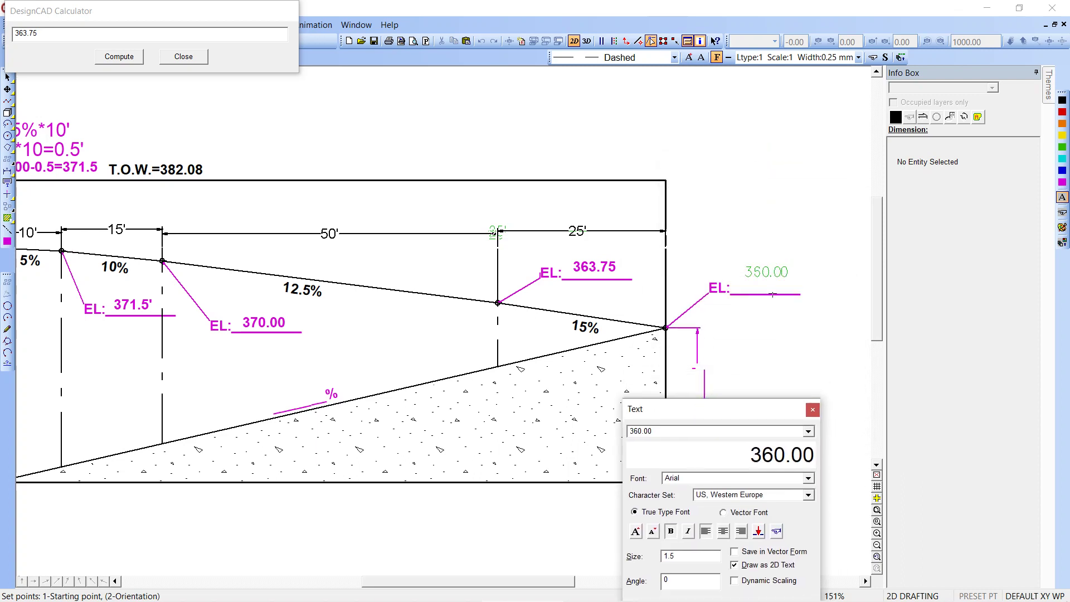
pyautogui.write("'")
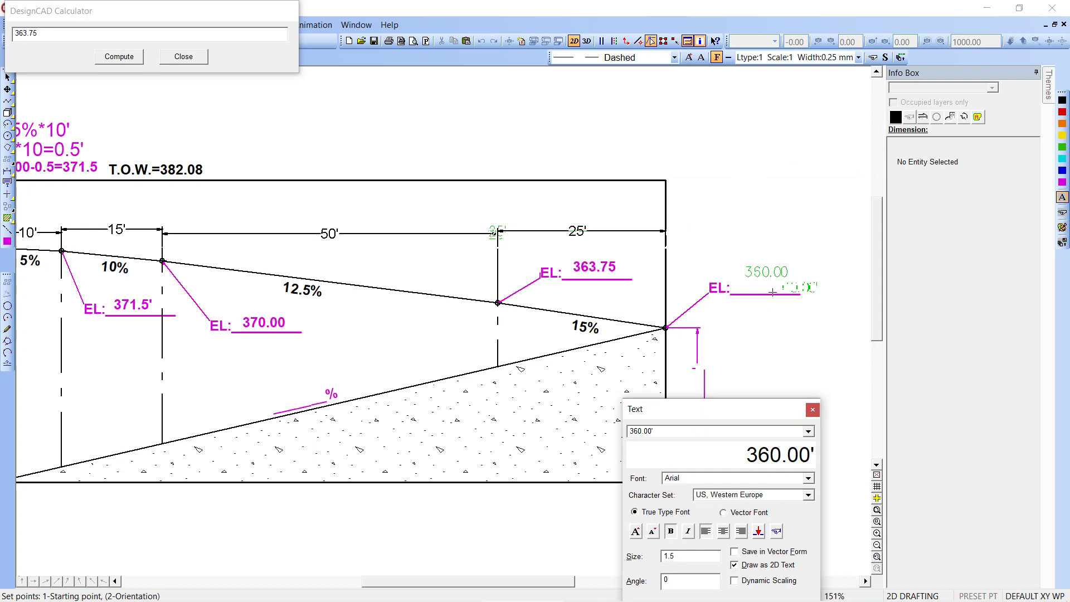
pyautogui.click(757, 286)
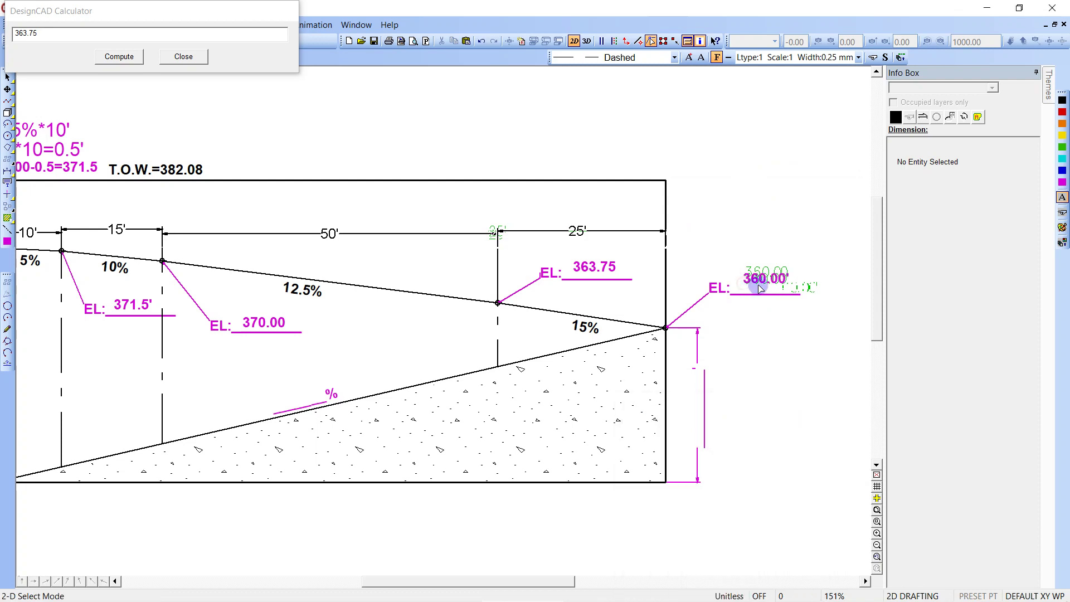
# - Collapse the Info Box so the whole drawing fits in a wider drawing area
pyautogui.moveTo(734, 305); pyautogui.dragTo(806, 304, button='middle')
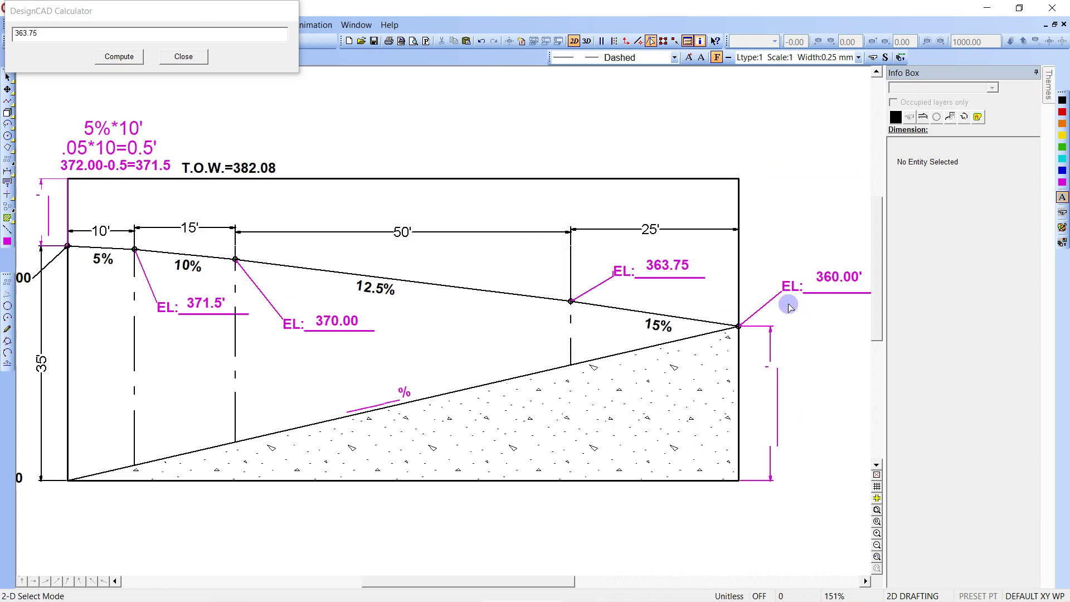
pyautogui.scroll(-1, 785, 303)
pyautogui.scroll(-1, 784, 304)
pyautogui.moveTo(312, 315); pyautogui.dragTo(692, 326, button='middle')
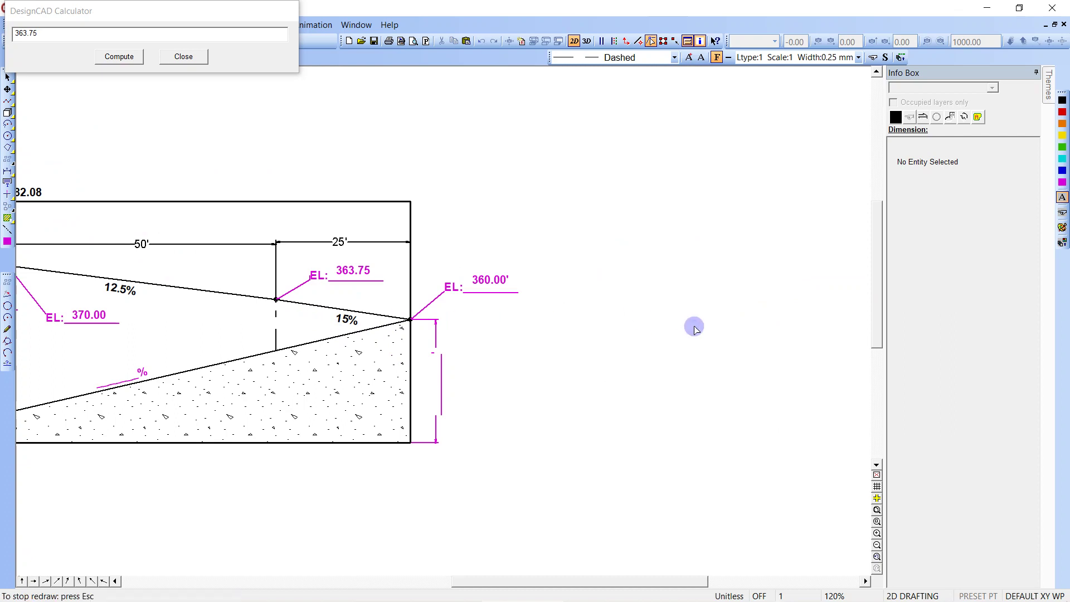
pyautogui.click(1037, 73)
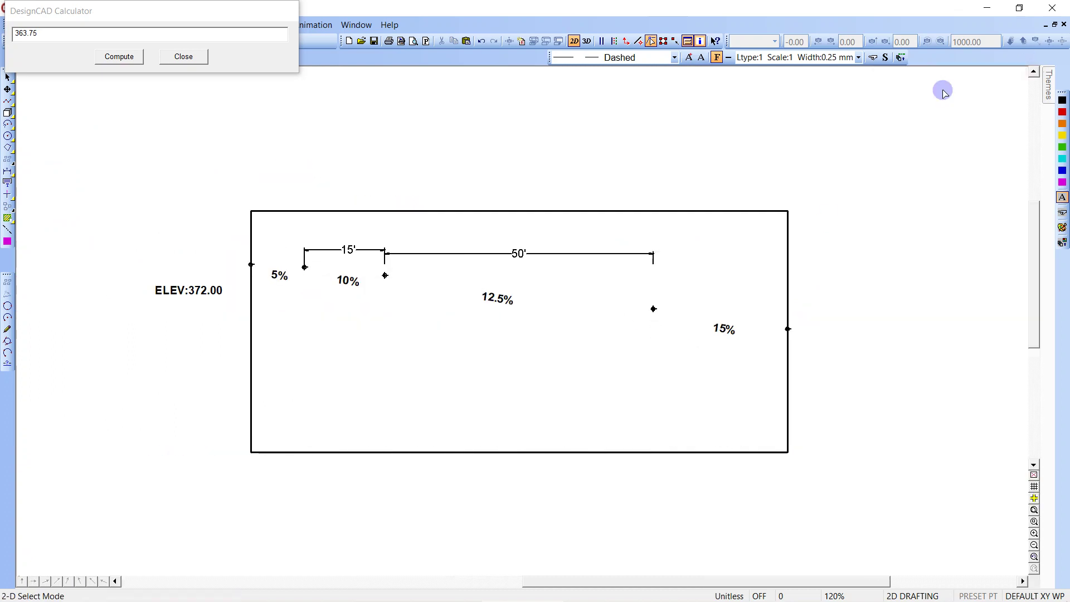
# - Calculate the total elevation drop along the sloped profile with the calculator
pyautogui.moveTo(56, 34); pyautogui.dragTo(16, 33)
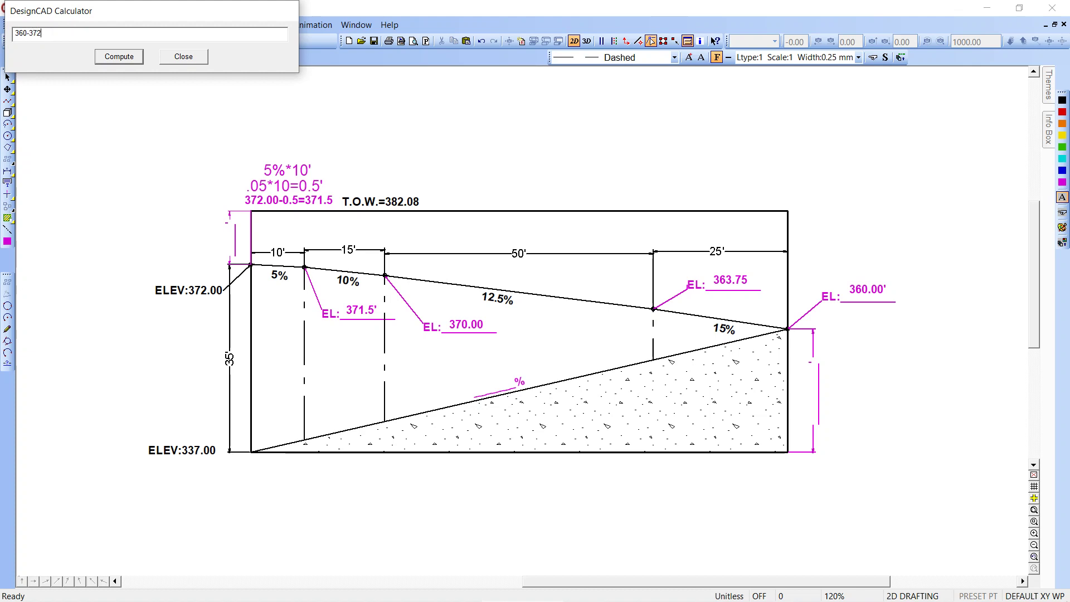
pyautogui.click(53, 34)
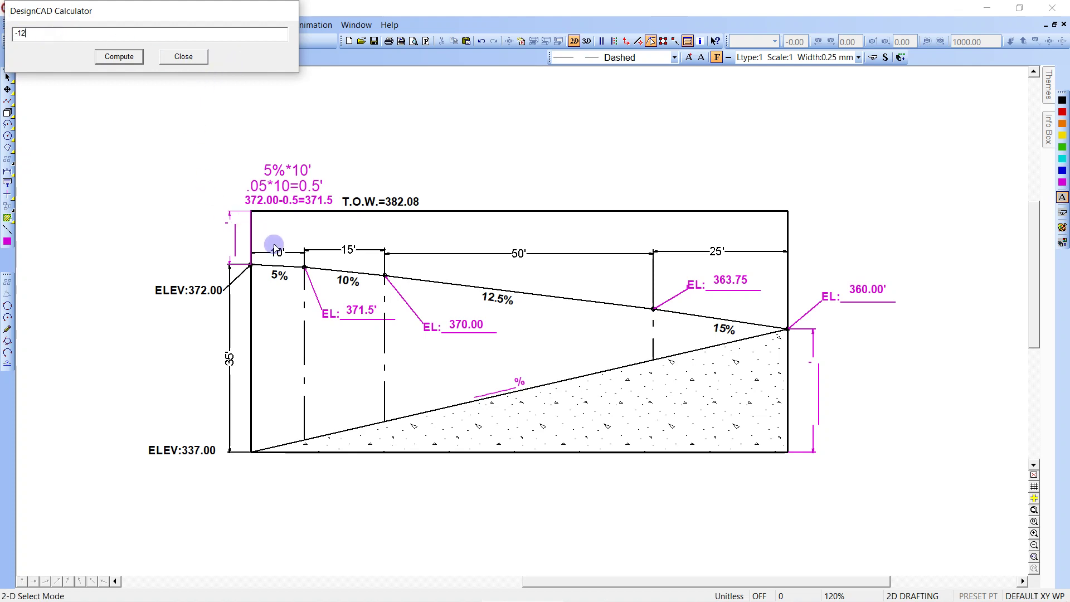
pyautogui.click(442, 96)
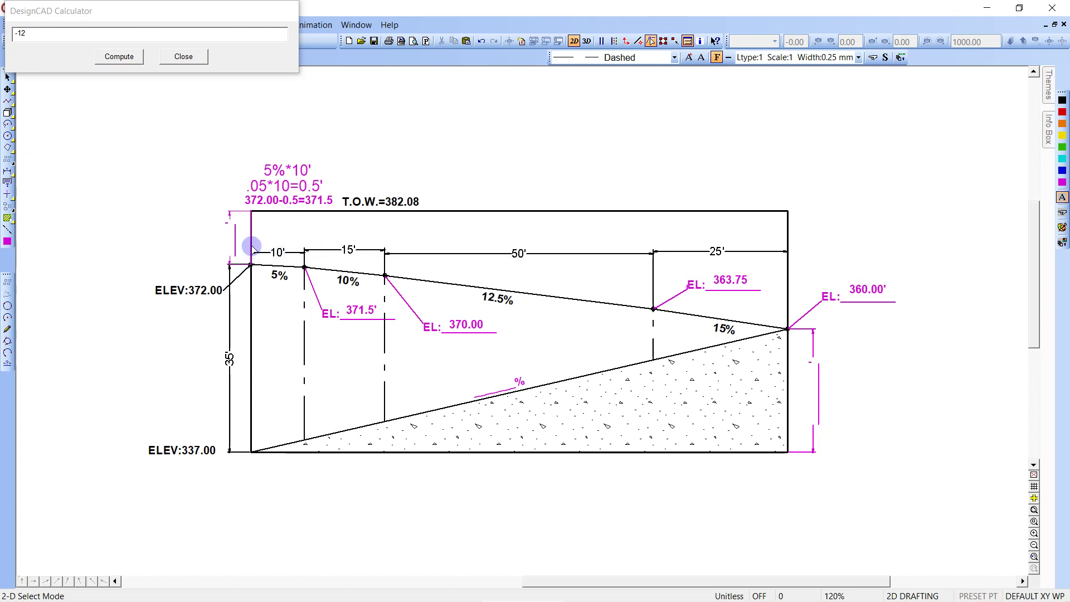
# - Draw a dashed magenta horizontal line above the profile, spanning roughly the drawing's full width
pyautogui.press('v')
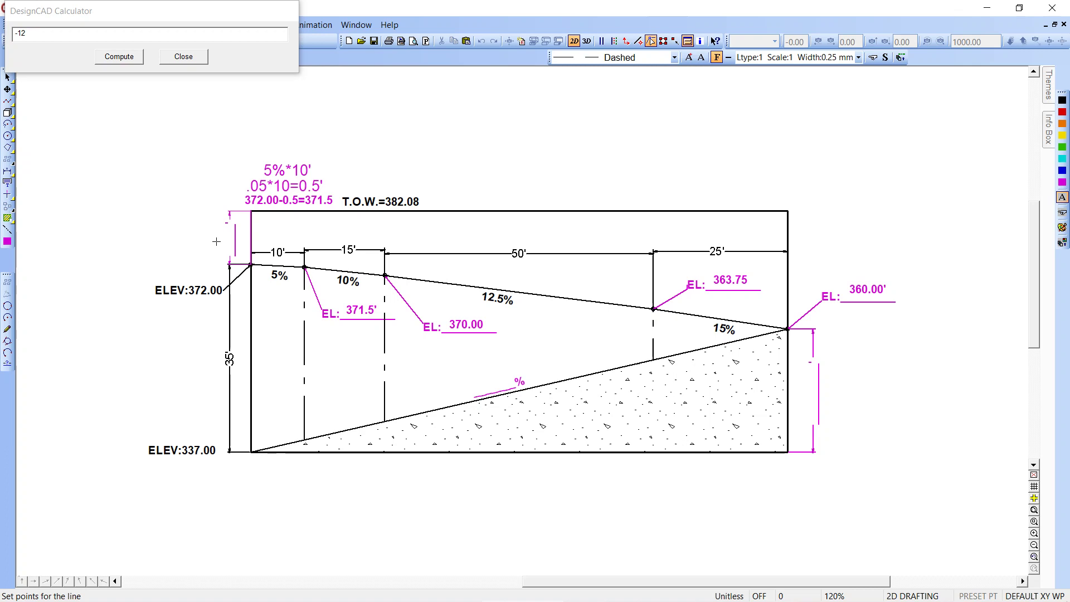
pyautogui.click(178, 134)
pyautogui.press('o')
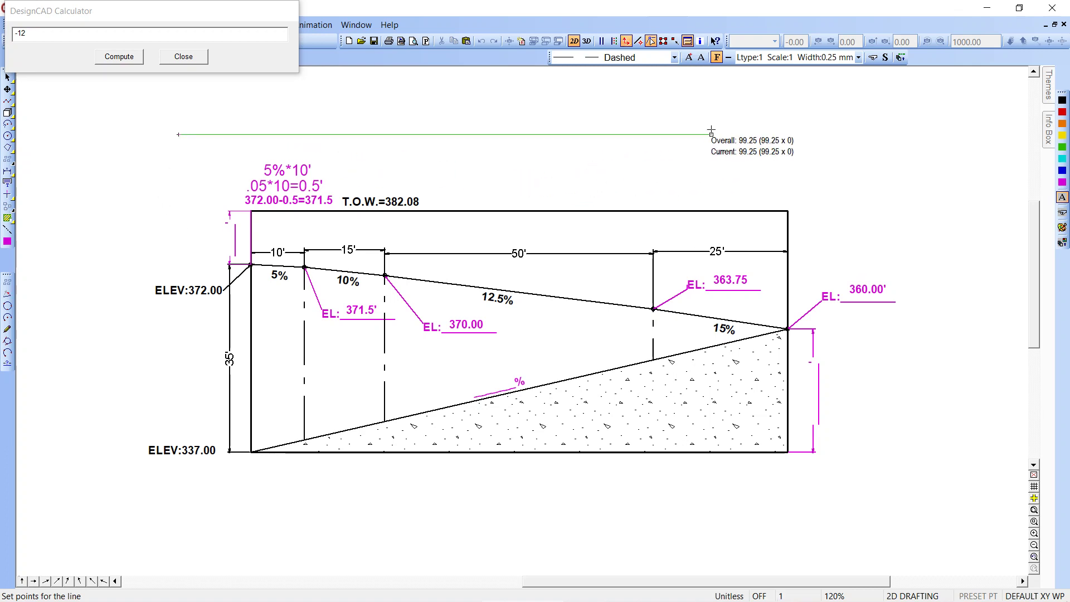
pyautogui.click(795, 134)
pyautogui.press('Return')
# - Move the dashed line down to the profile's 372.00 start point and raise it slightly above that level
pyautogui.click(178, 136)
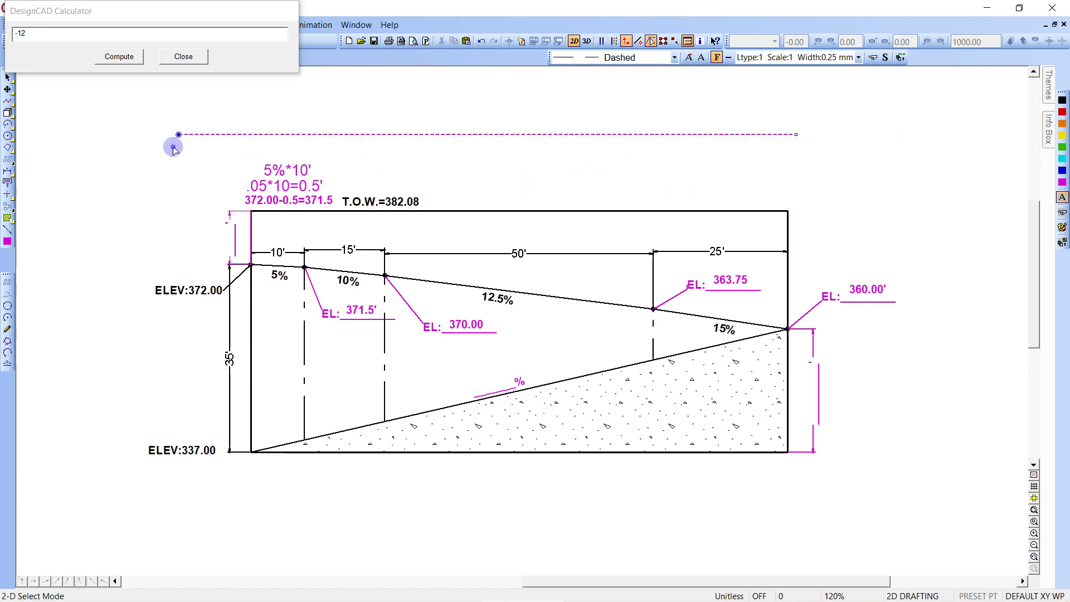
pyautogui.press('m')
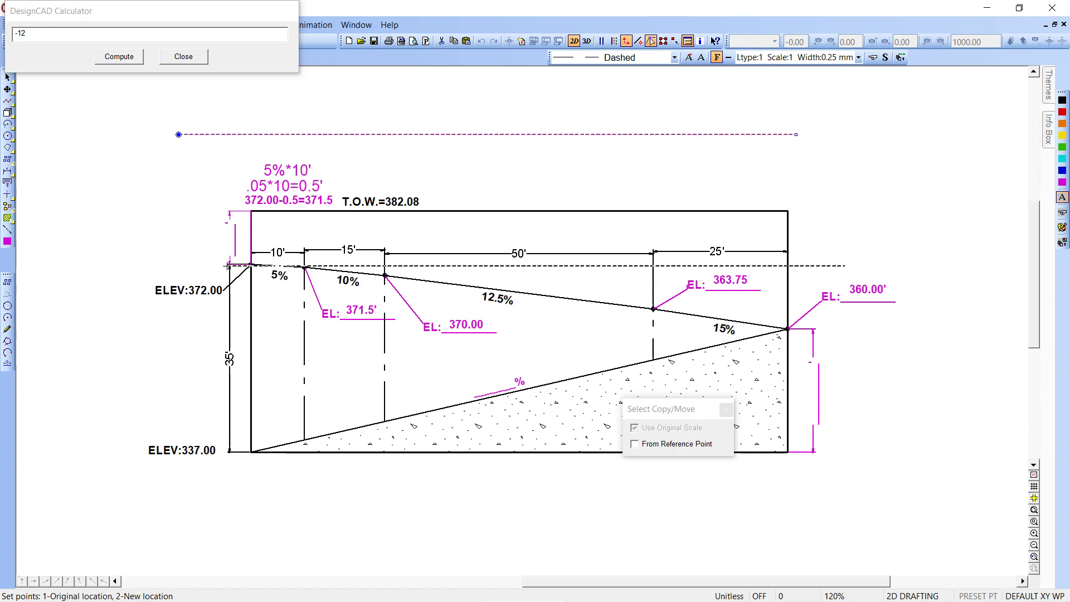
pyautogui.click(228, 265)
pyautogui.click(227, 265)
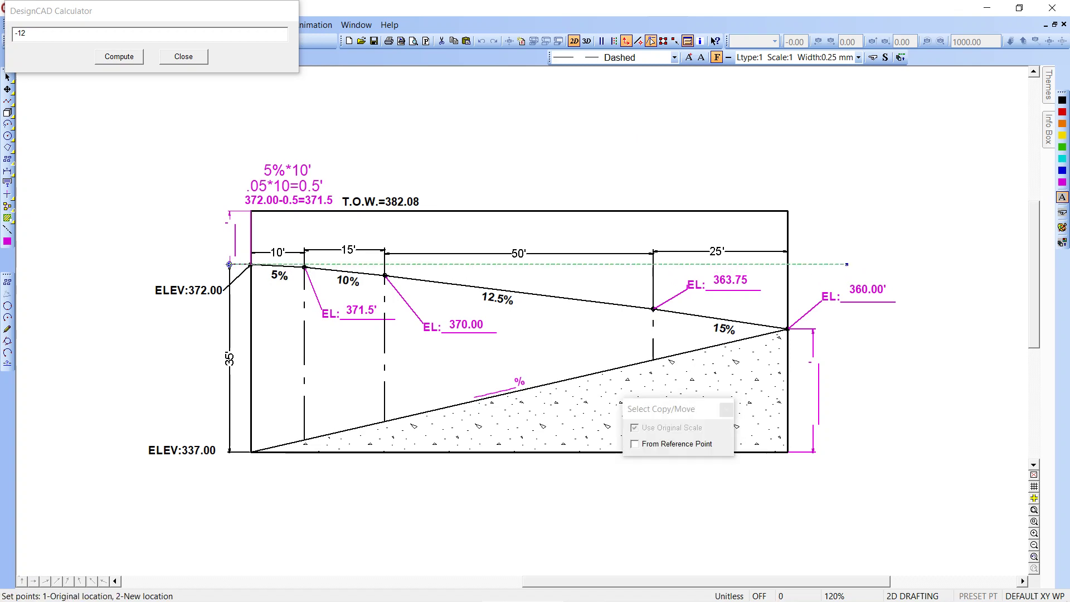
pyautogui.press('F8')
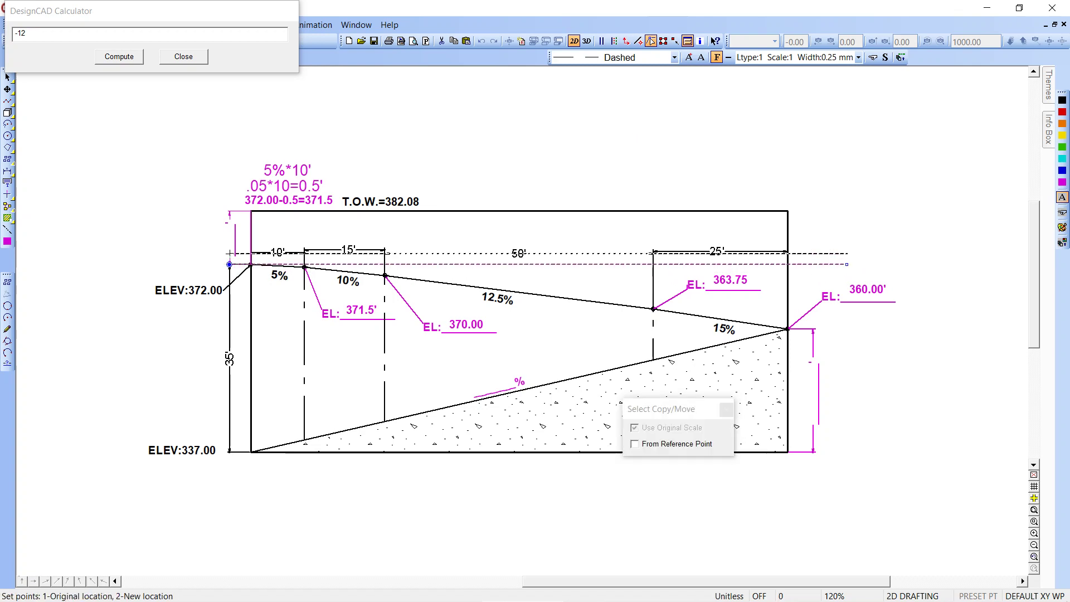
pyautogui.click(230, 254)
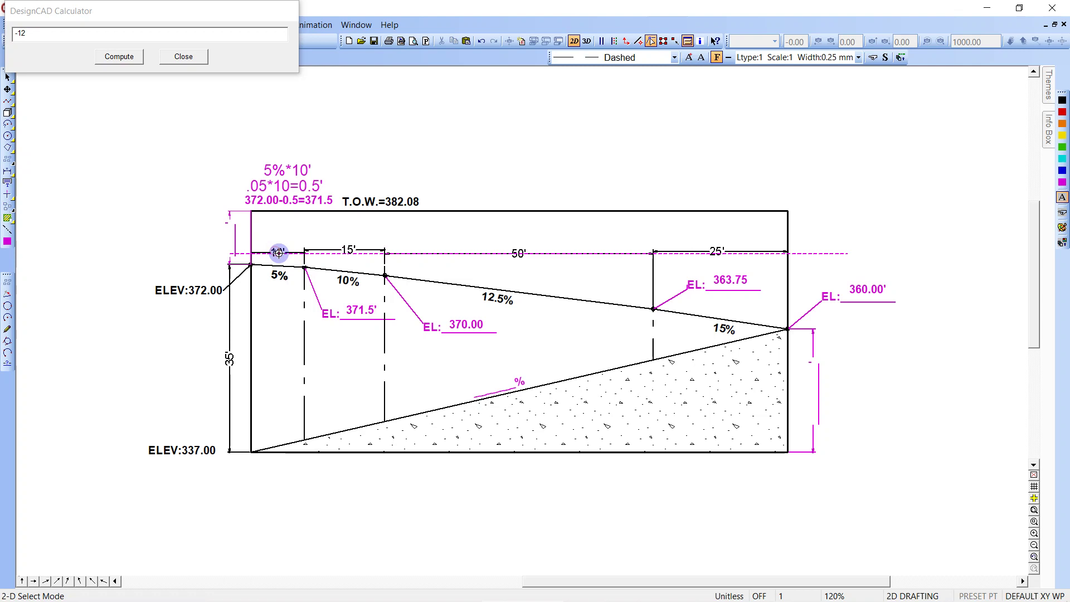
# - Move the 10', 15', 50' and 25' dimensions above the dashed line and align them in one row
pyautogui.click(277, 251)
pyautogui.click(266, 249)
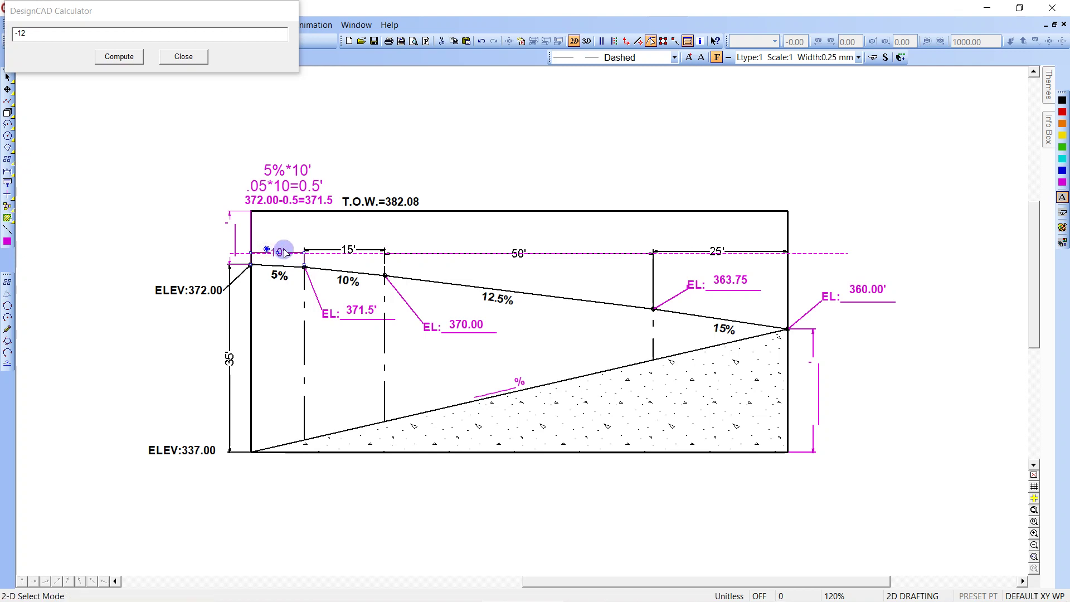
pyautogui.moveTo(278, 252); pyautogui.dragTo(278, 232)
pyautogui.click(340, 251)
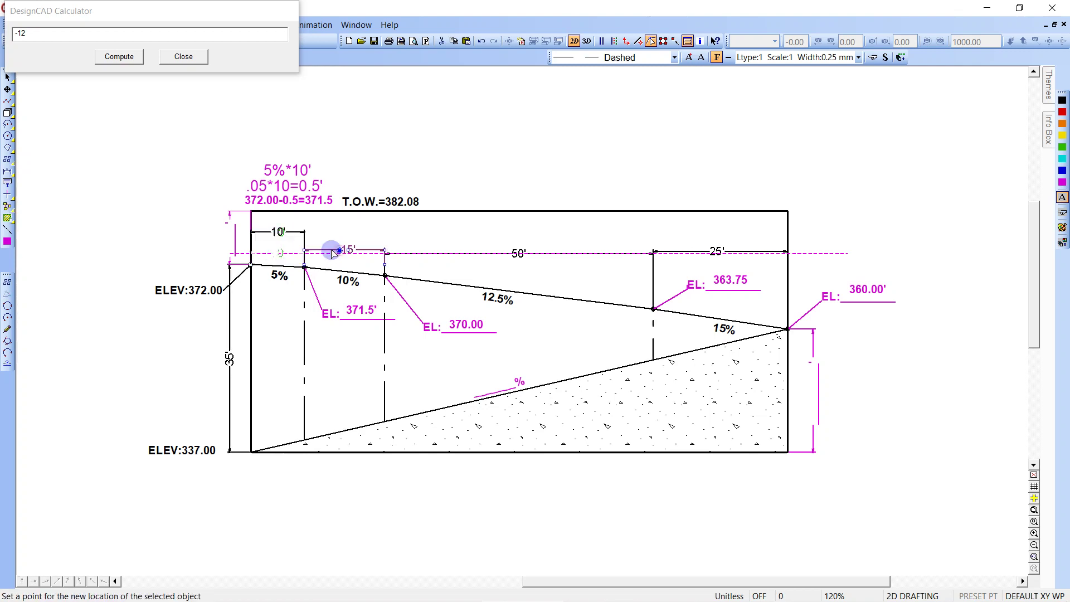
pyautogui.click(304, 231)
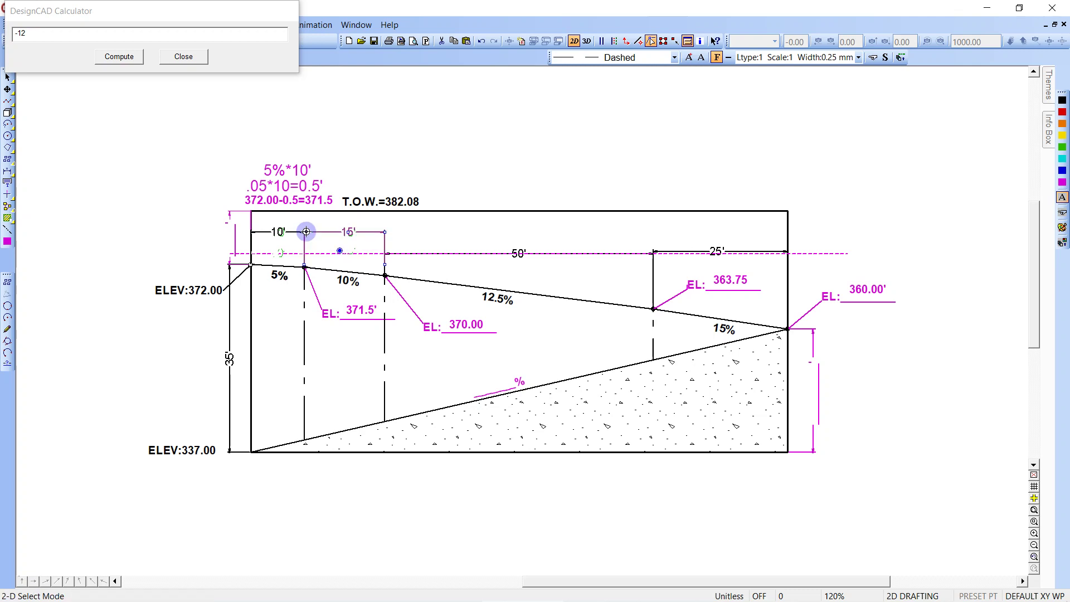
pyautogui.click(469, 253)
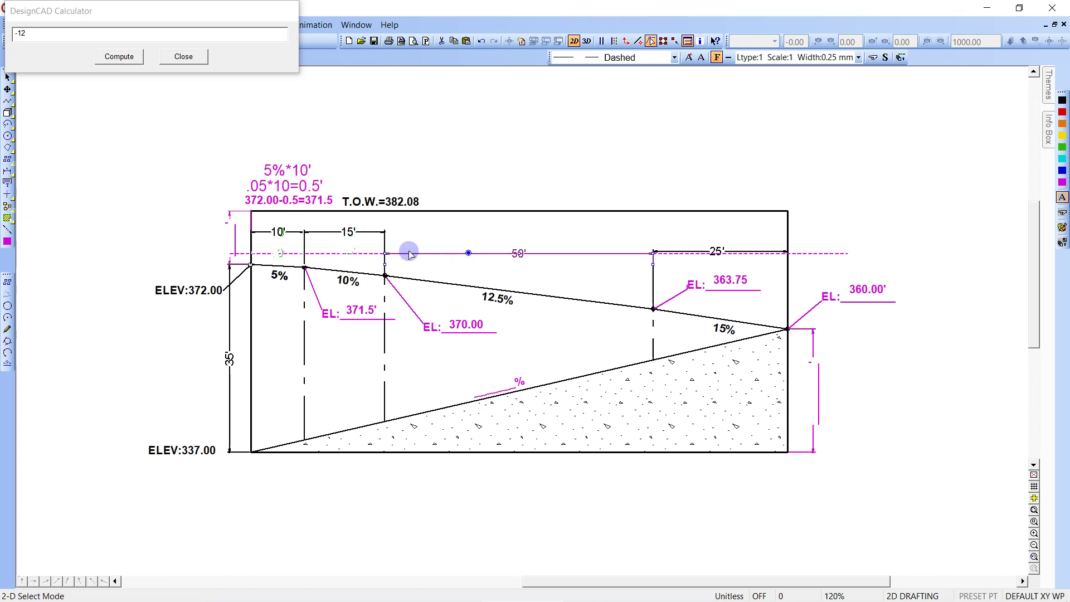
pyautogui.click(384, 233)
pyautogui.click(678, 244)
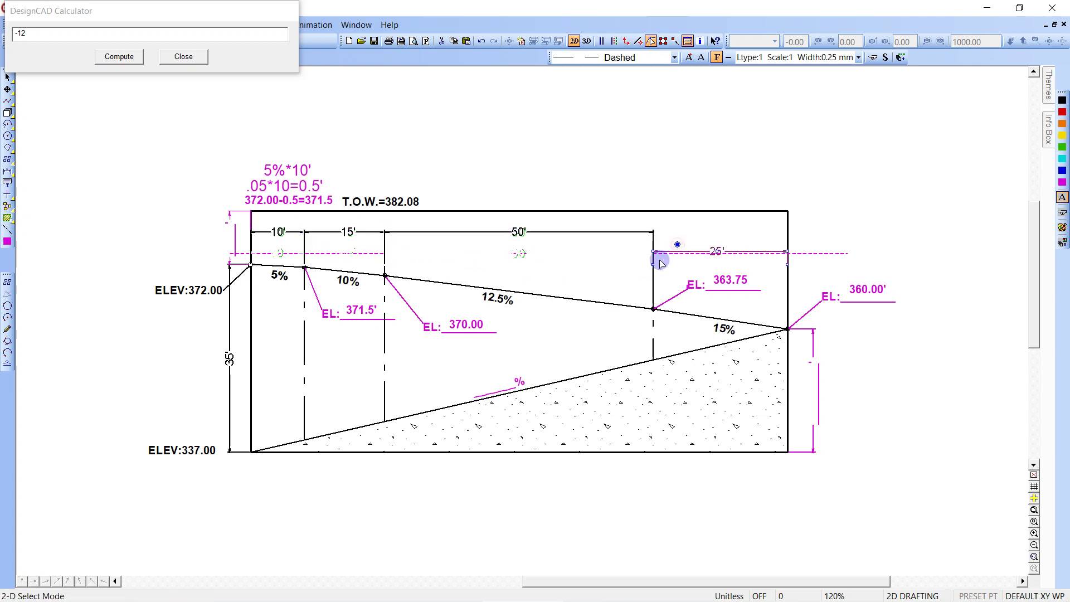
pyautogui.click(654, 252)
pyautogui.click(653, 232)
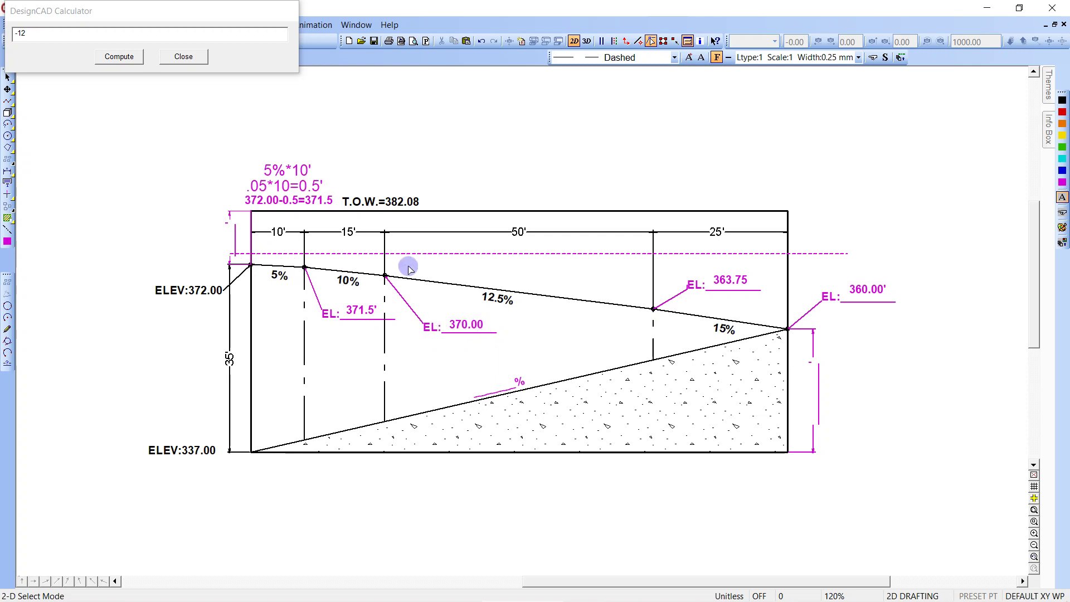
# - Add the text label 374.00 just above the dashed line, below the 50' dimension
pyautogui.press('t')
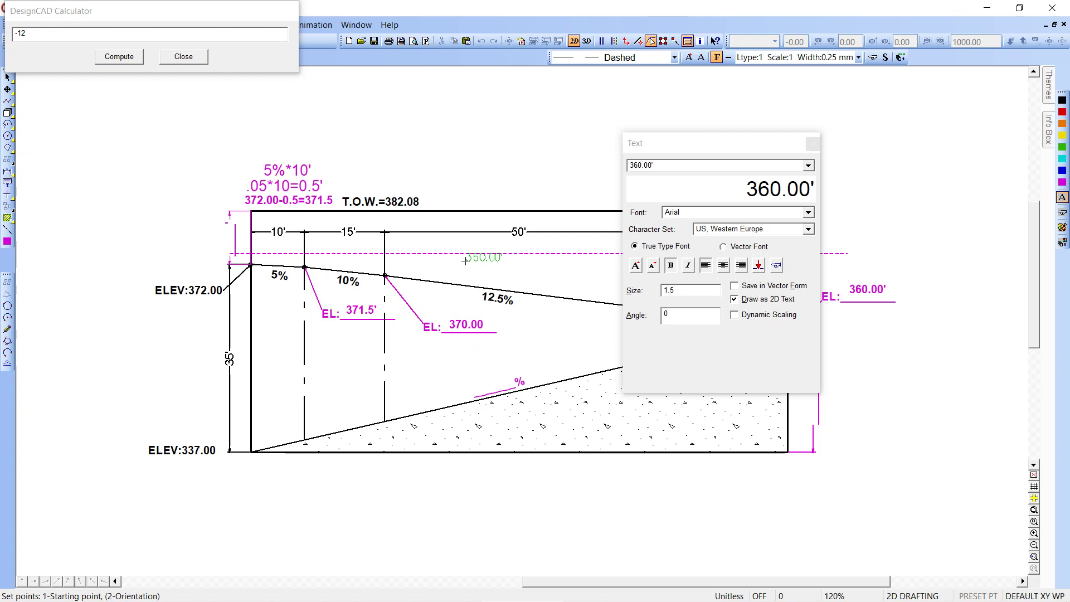
pyautogui.click(667, 163)
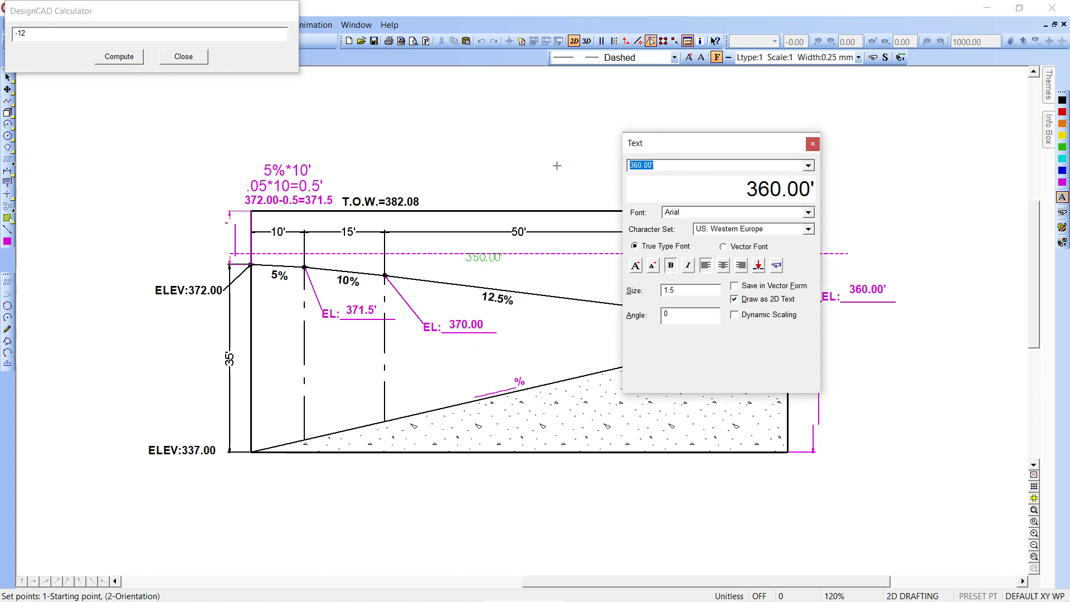
pyautogui.write('374')
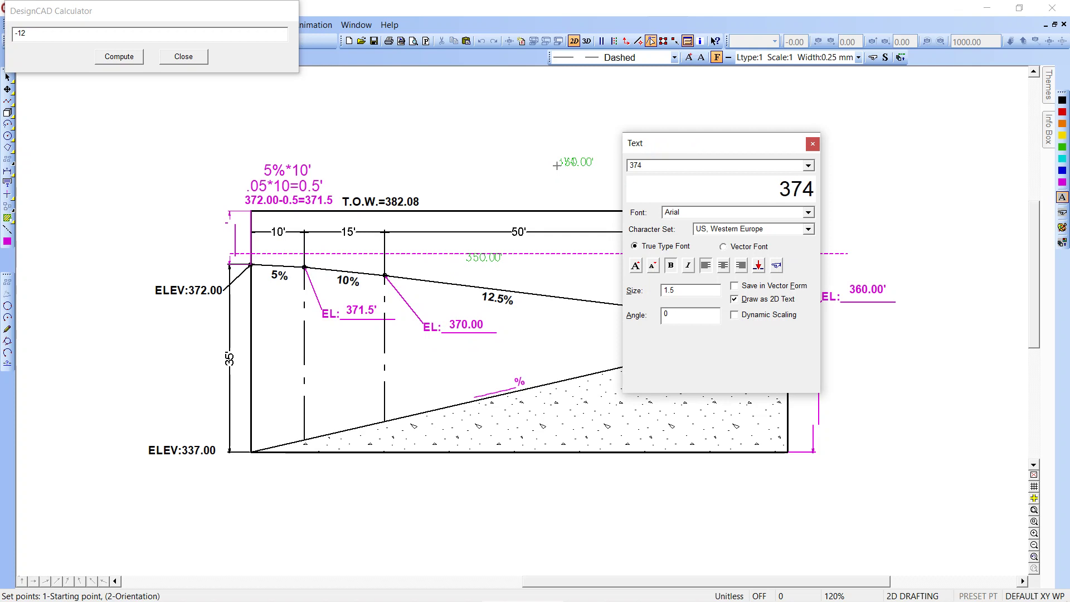
pyautogui.write('.00')
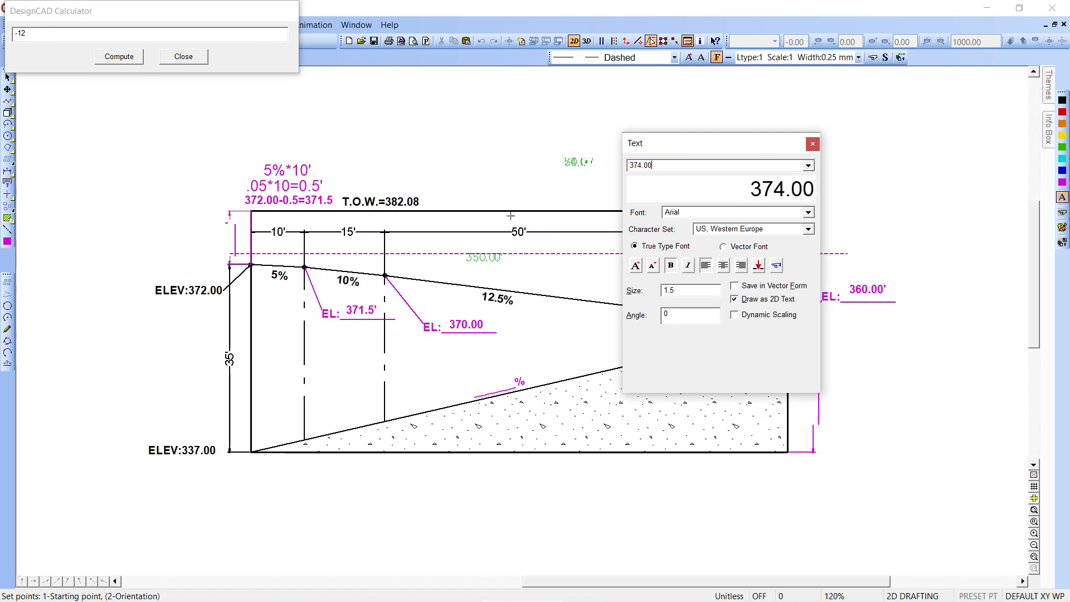
pyautogui.click(490, 251)
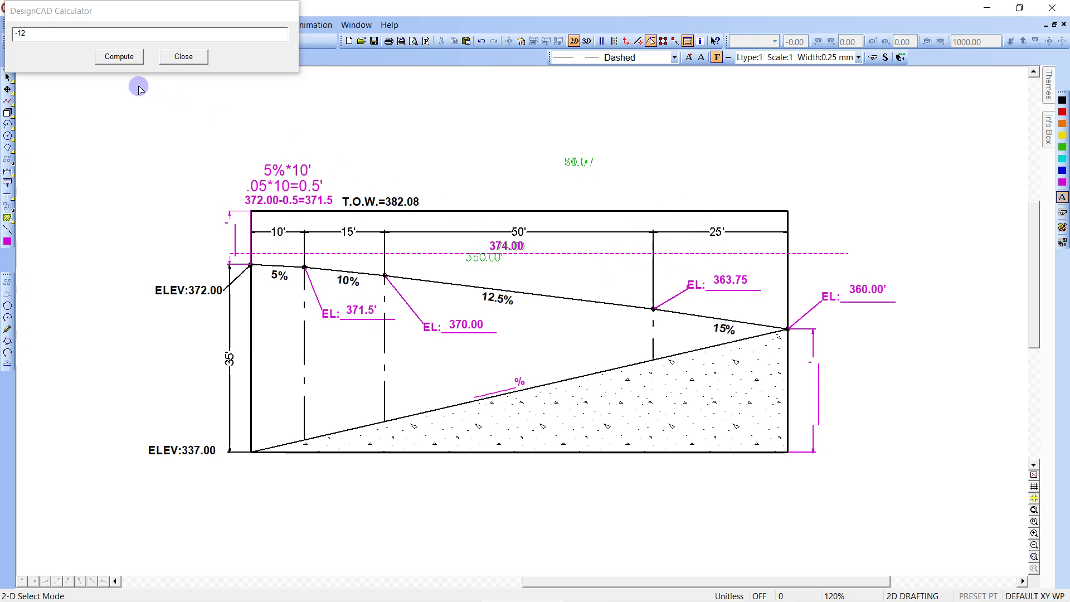
# - Calculate 363.75-374 with the calculator to get the drop from the dashed line to the 363.75 point
pyautogui.moveTo(48, 29); pyautogui.dragTo(5, 37)
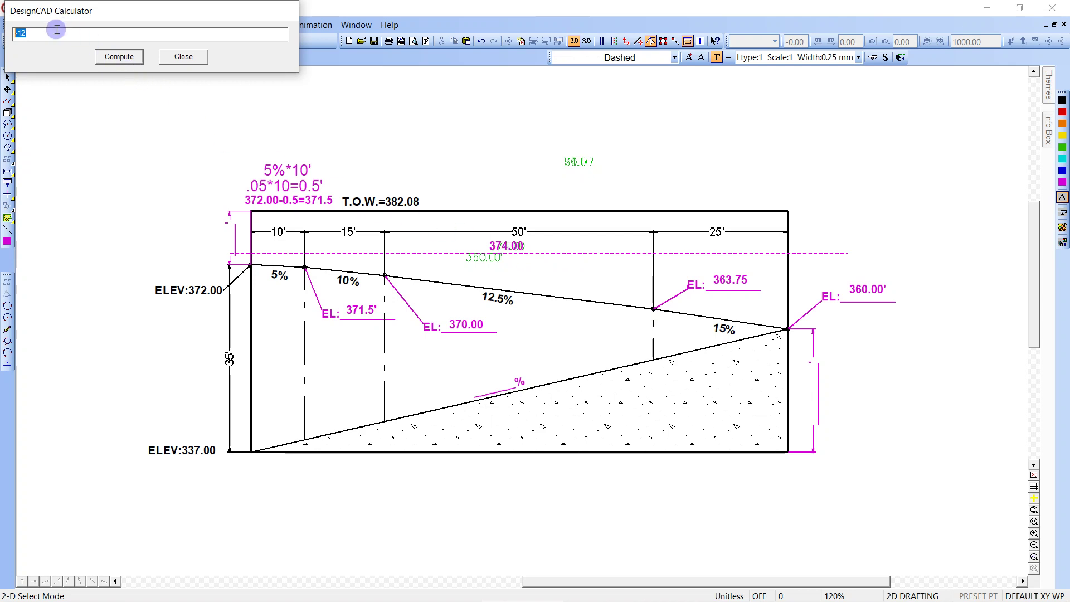
pyautogui.write('363.75-374')
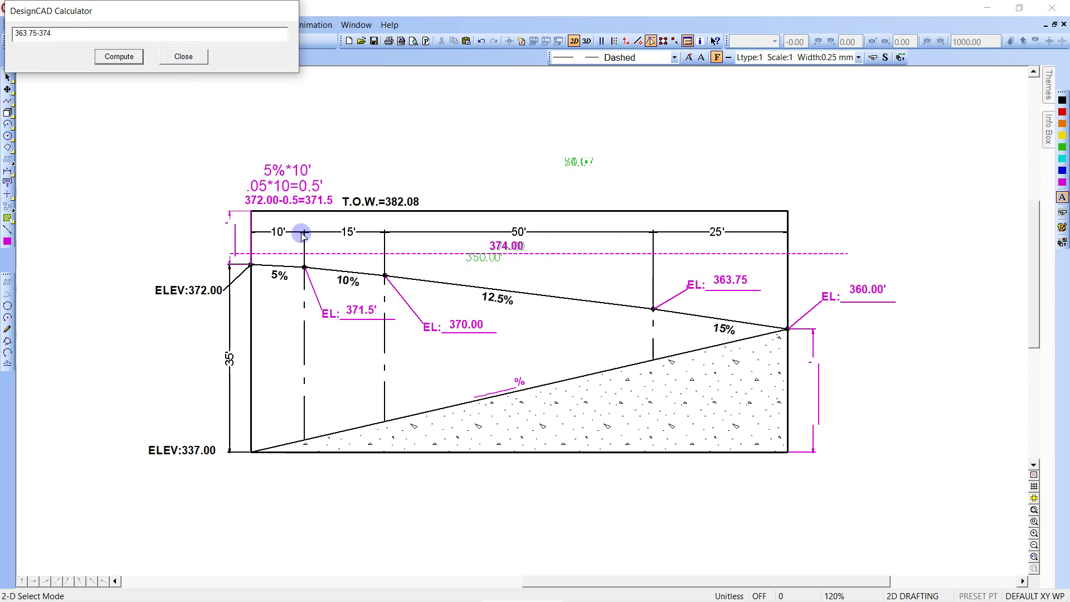
pyautogui.click(111, 58)
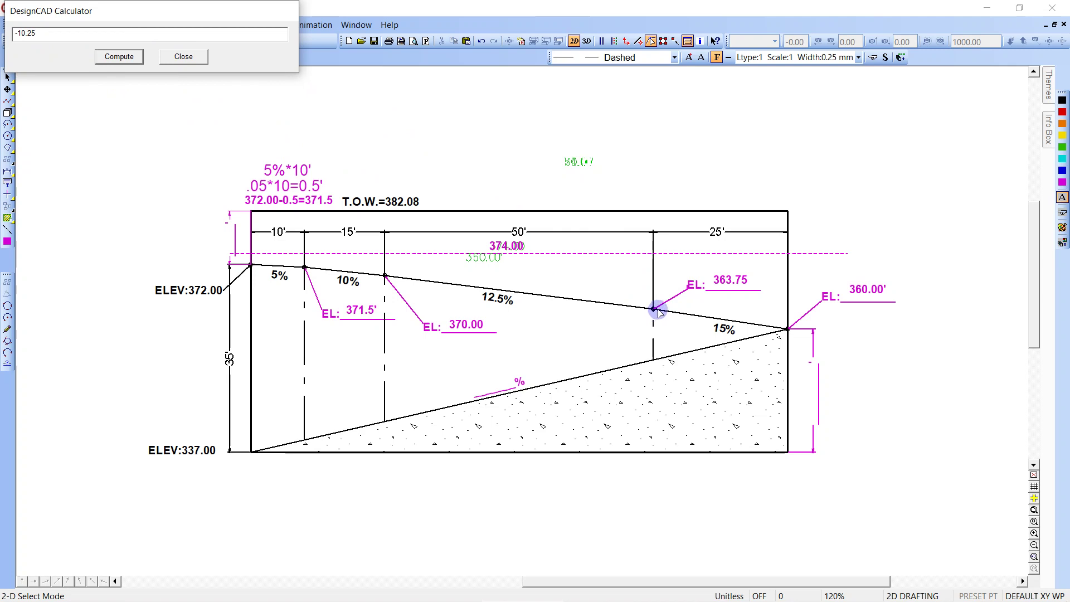
pyautogui.press('Escape')
pyautogui.press('d')
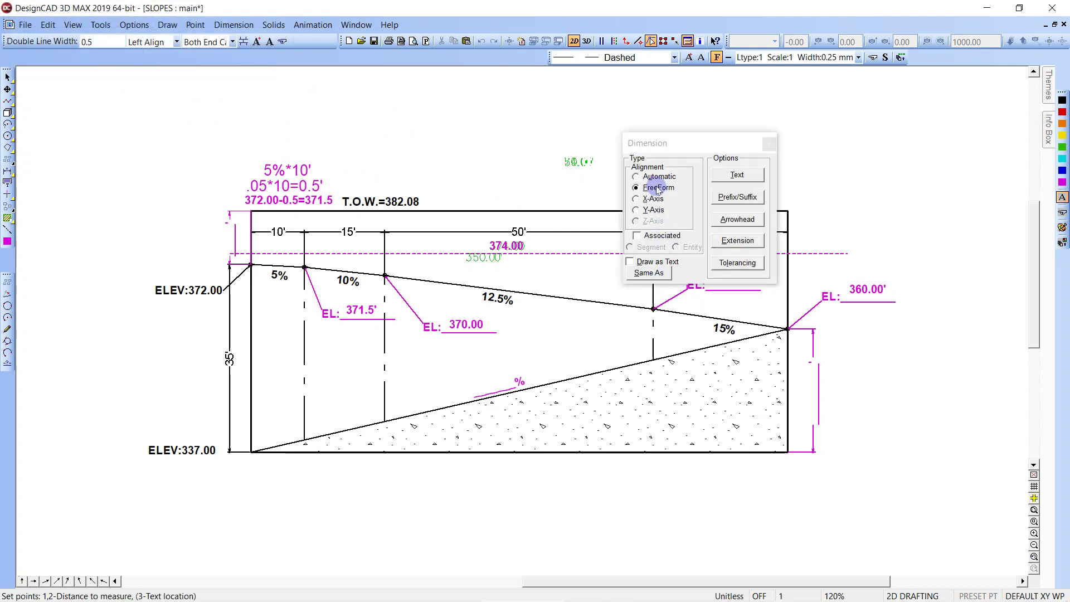
pyautogui.moveTo(649, 143); pyautogui.dragTo(813, 151)
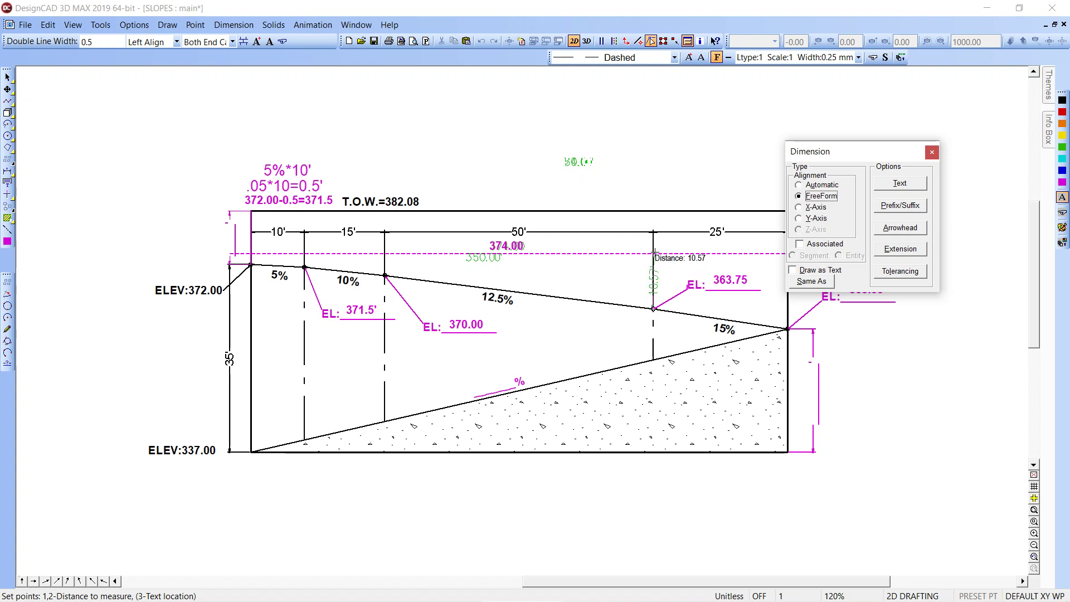
pyautogui.press('Escape')
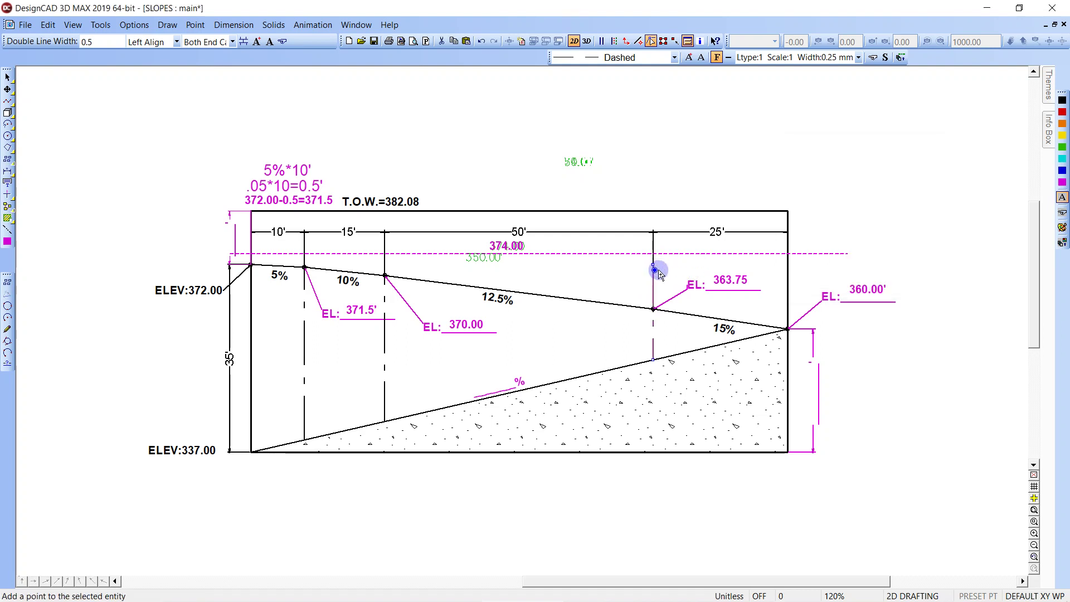
# - Trim the dashed line back to the vertical line through the 363.75 point
pyautogui.click(656, 269)
pyautogui.click(660, 269)
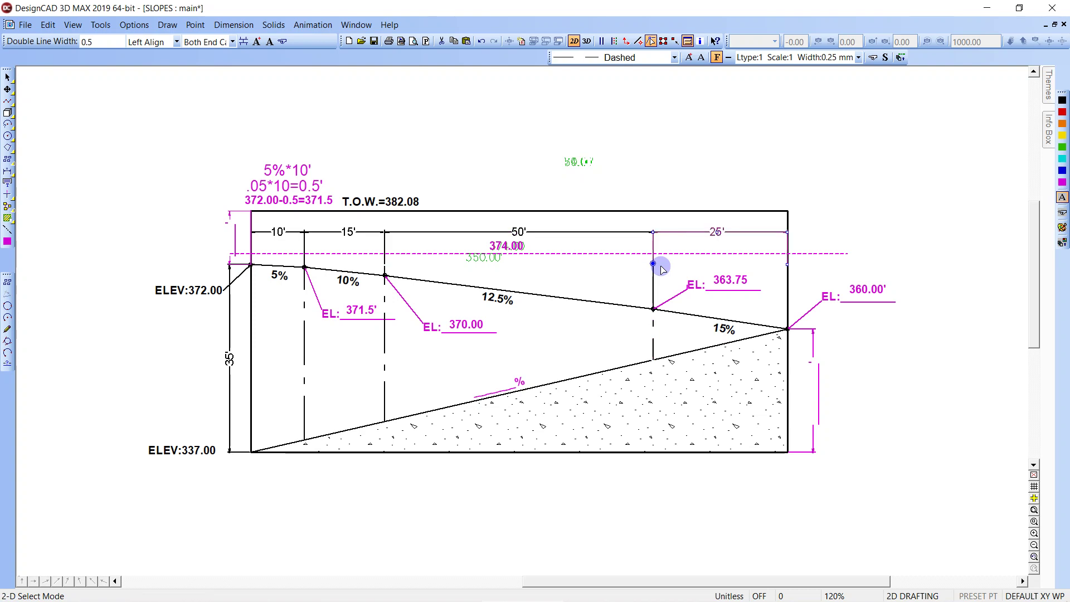
pyautogui.click(661, 264)
pyautogui.press('t')
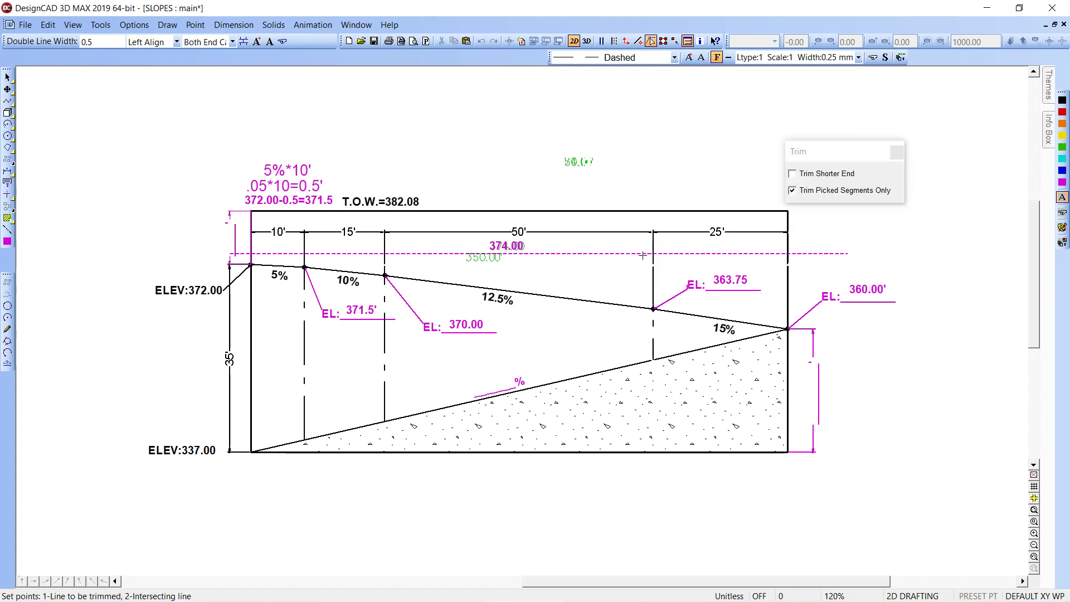
pyautogui.click(654, 262)
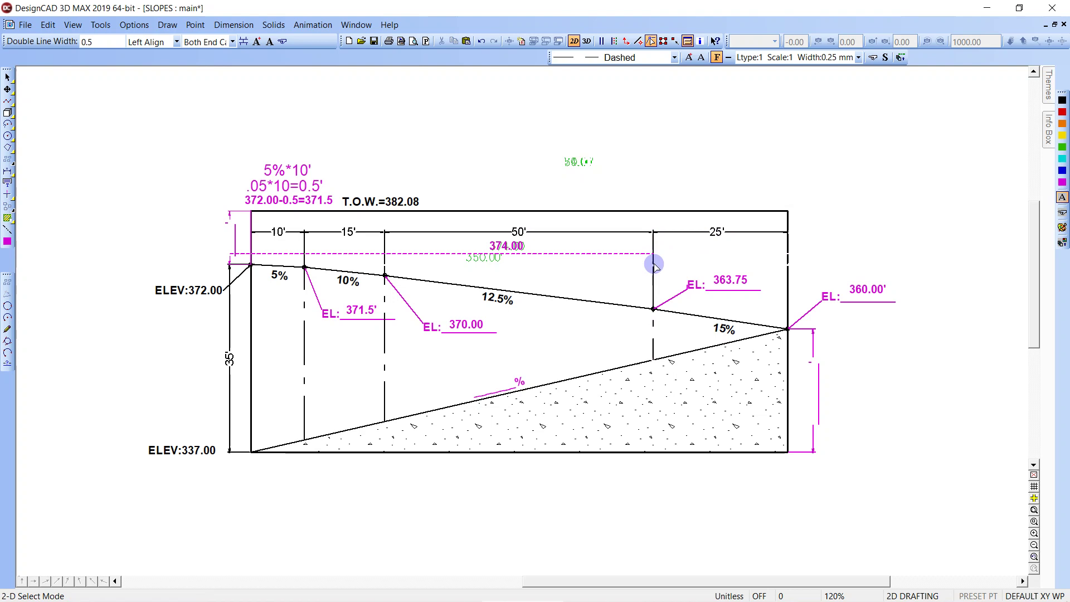
# - Dimension the vertical drop from the dashed line to the 363.75 point, and extend the dashed line past the rectangle's right edge
pyautogui.press('d')
pyautogui.click(653, 309)
pyautogui.click(654, 254)
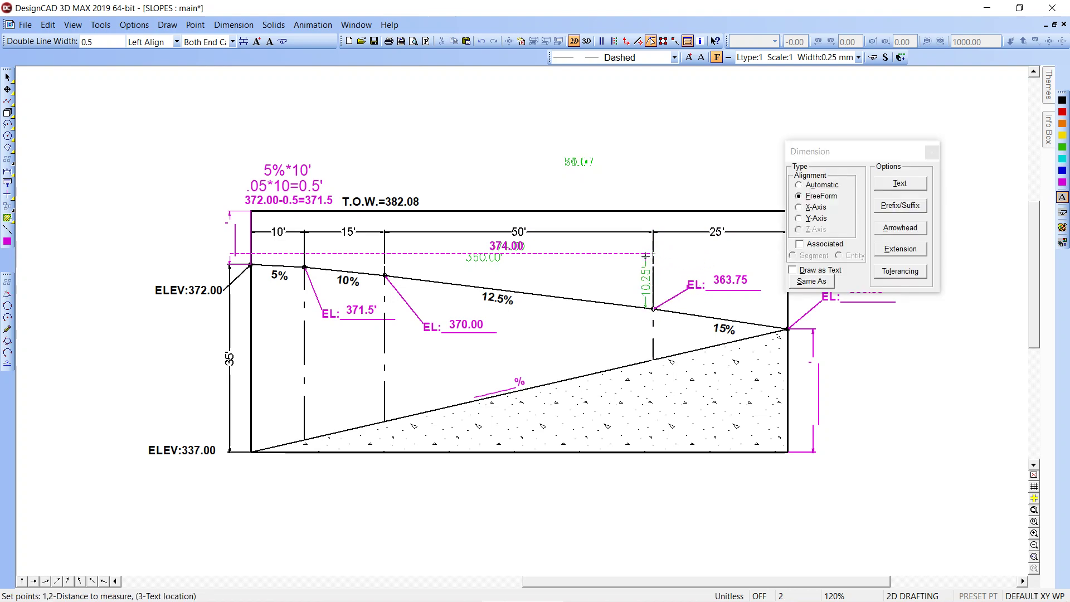
pyautogui.click(638, 263)
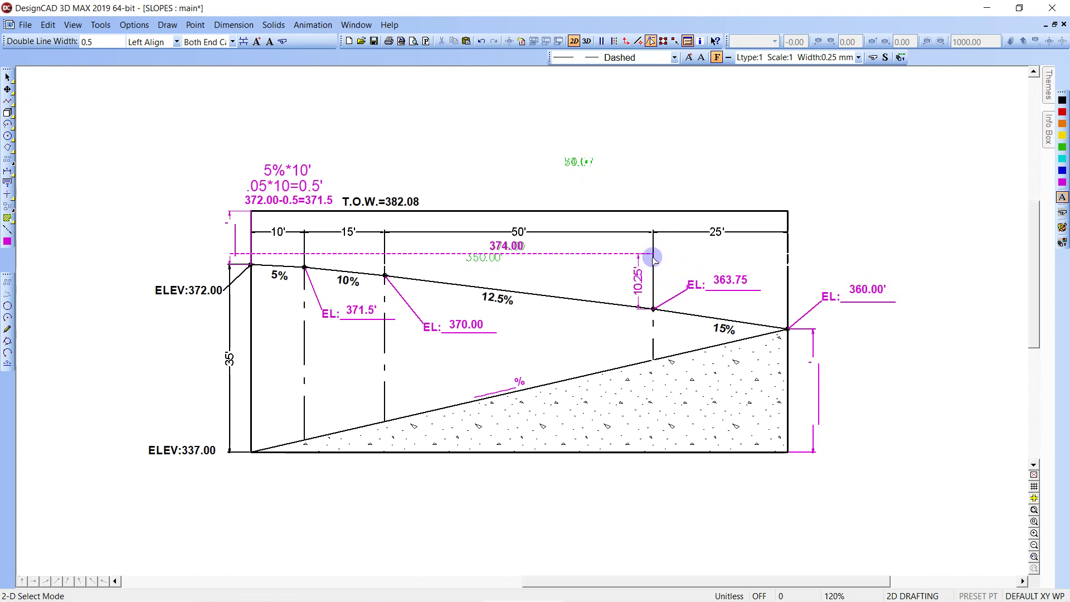
pyautogui.press('x')
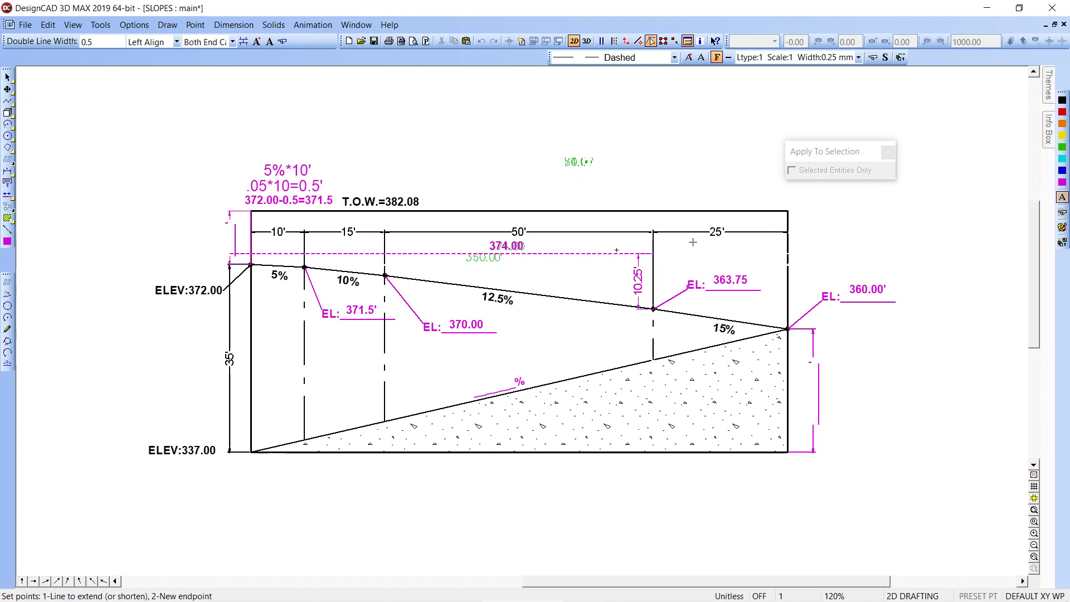
pyautogui.click(806, 243)
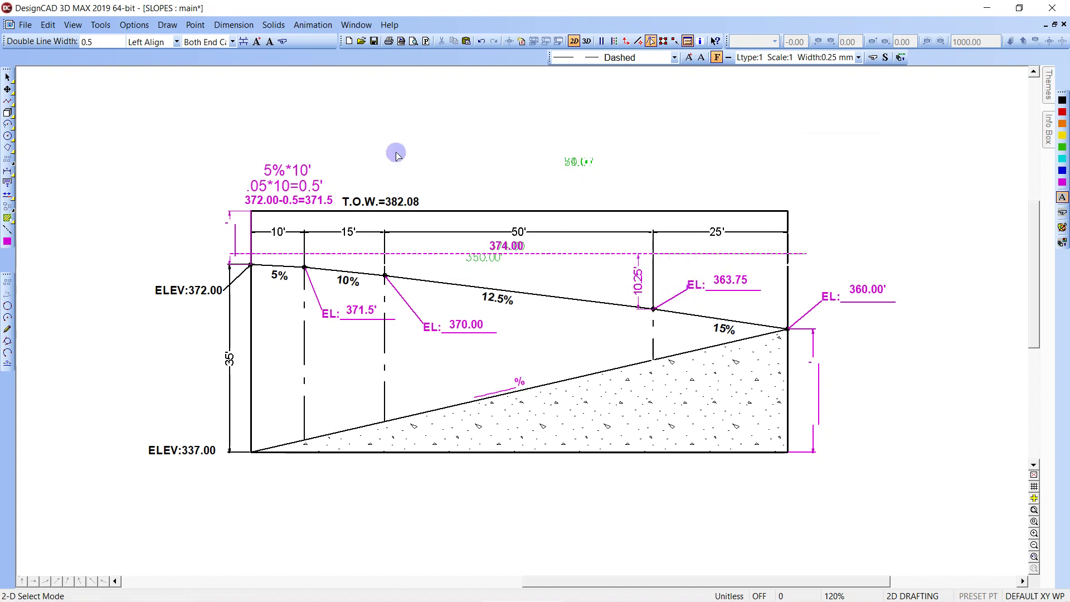
# - Calculate the drop from the 374.00 dashed line to the 370.00 point with the calculator
pyautogui.click(105, 24)
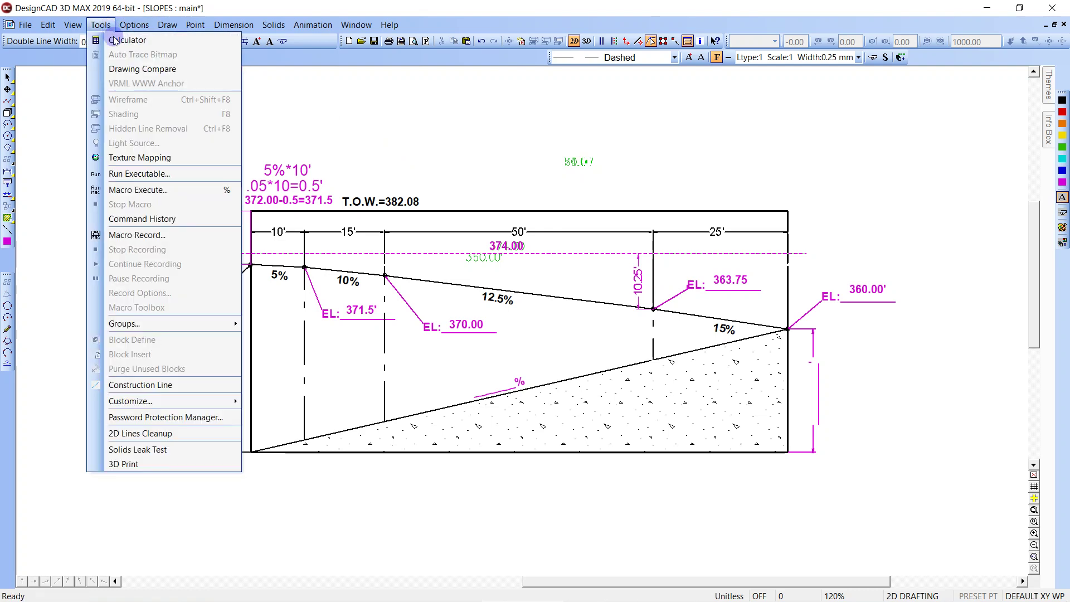
pyautogui.click(99, 40)
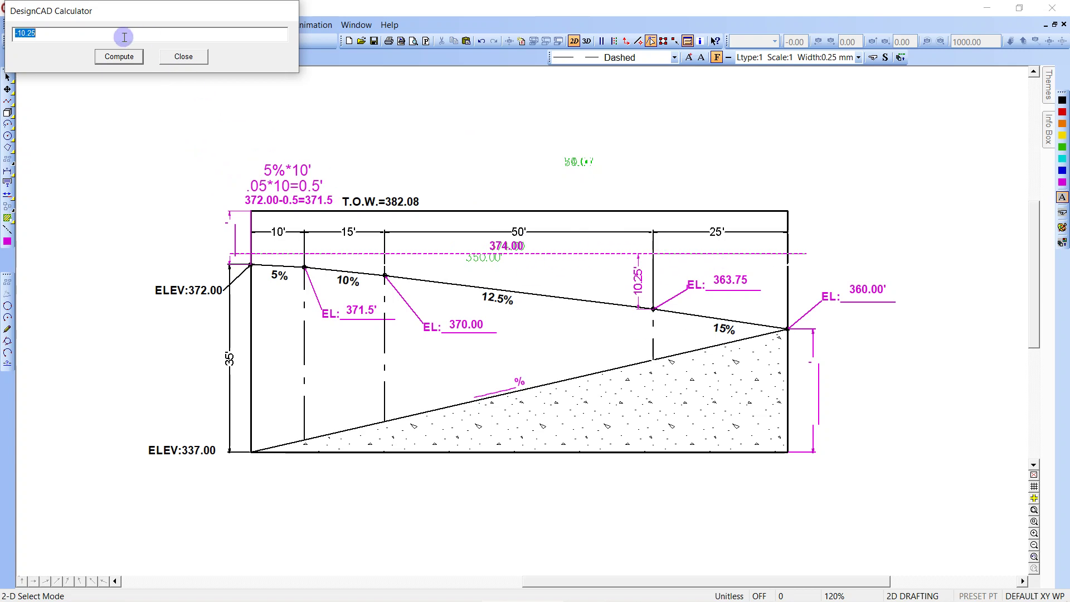
pyautogui.click(554, 171)
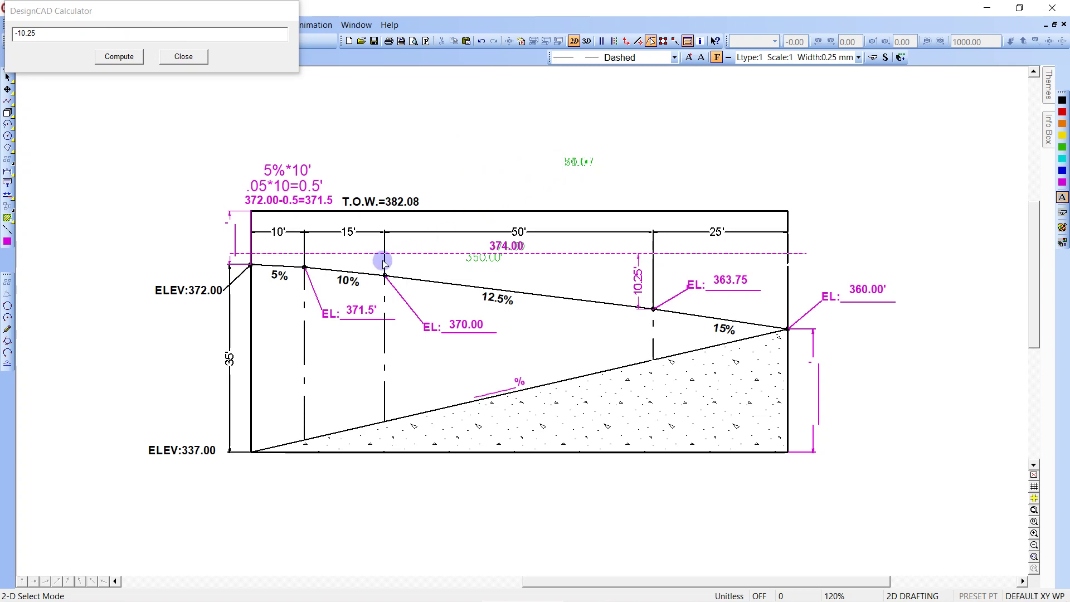
pyautogui.click(39, 35)
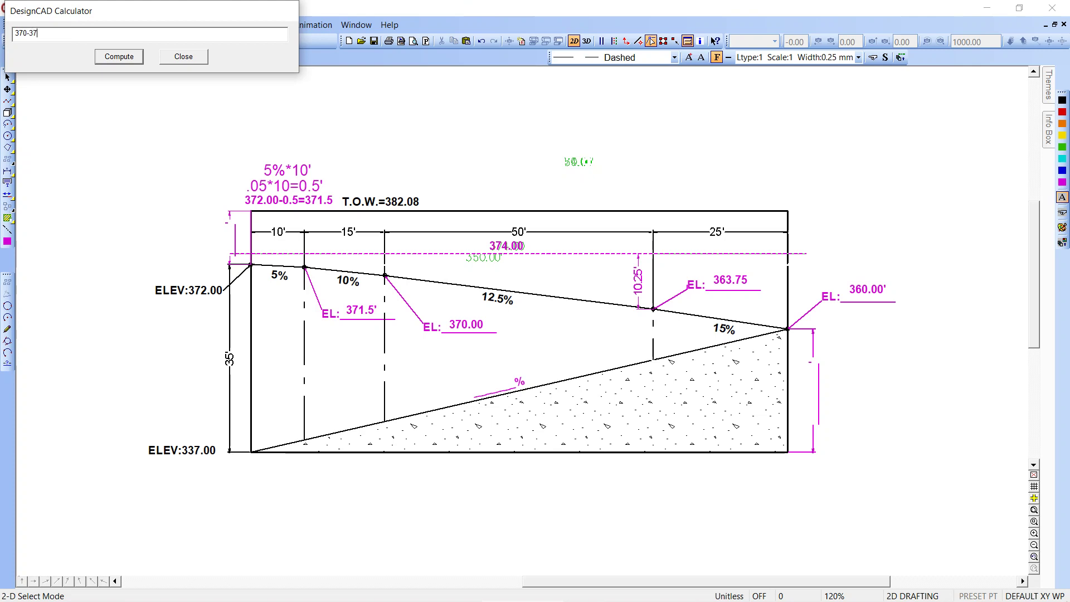
# - Dimension the vertical drop from the dashed line to the 370.00 point, placing it just right of the vertical line there
pyautogui.click(781, 146)
pyautogui.press('d')
pyautogui.click(385, 276)
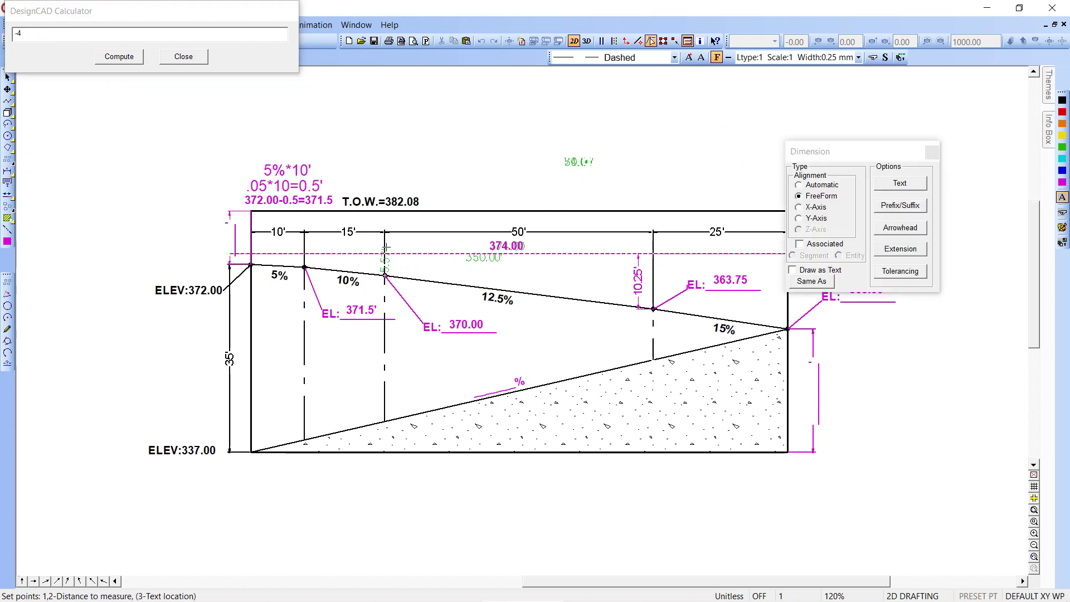
pyautogui.click(382, 256)
pyautogui.click(401, 264)
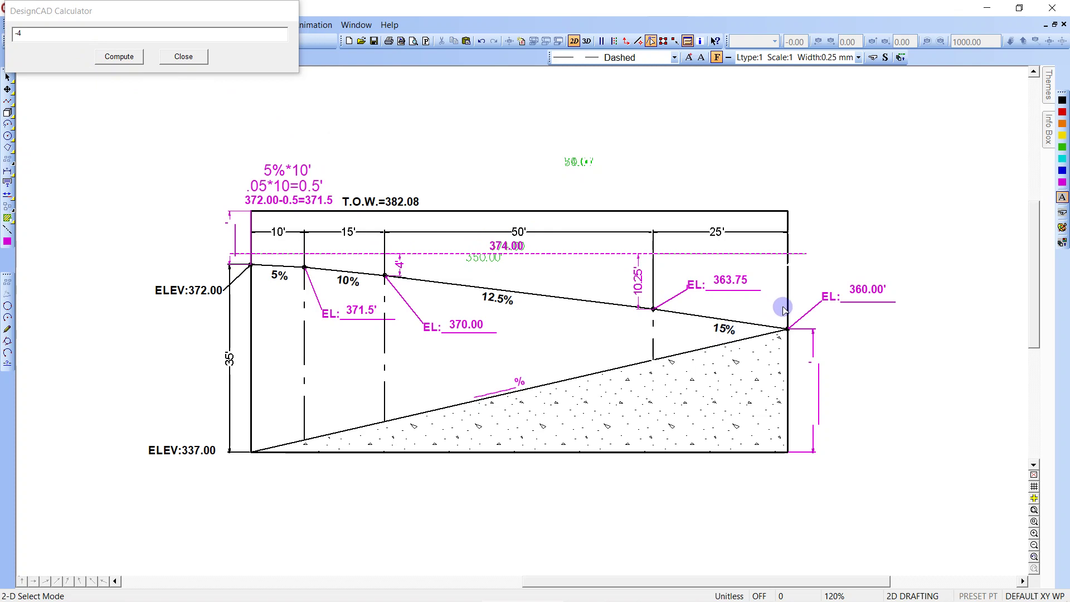
pyautogui.press('h')
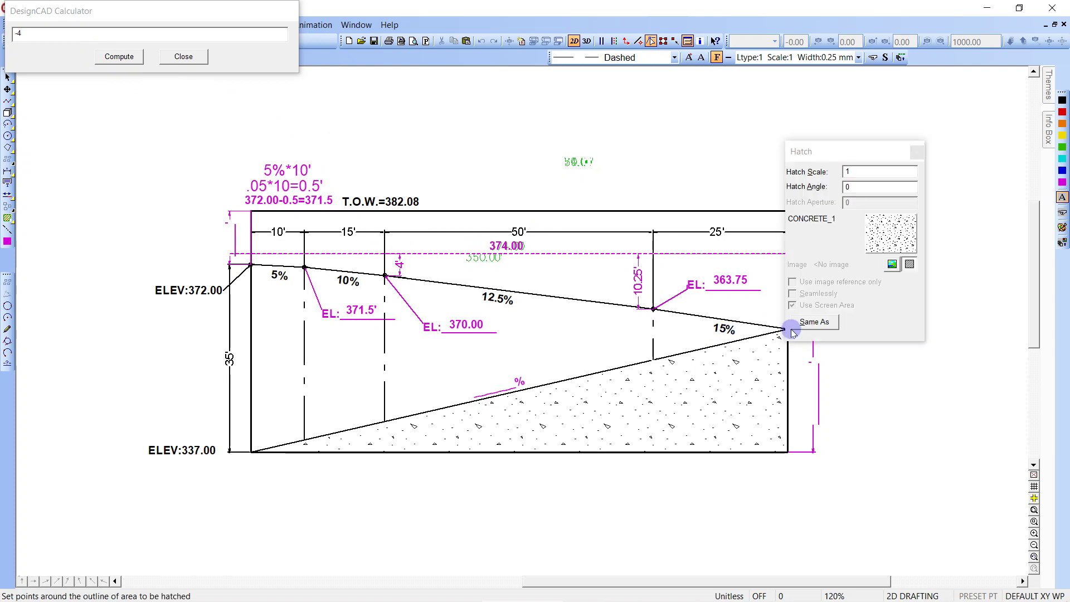
pyautogui.moveTo(825, 142); pyautogui.dragTo(900, 168)
pyautogui.press('Escape')
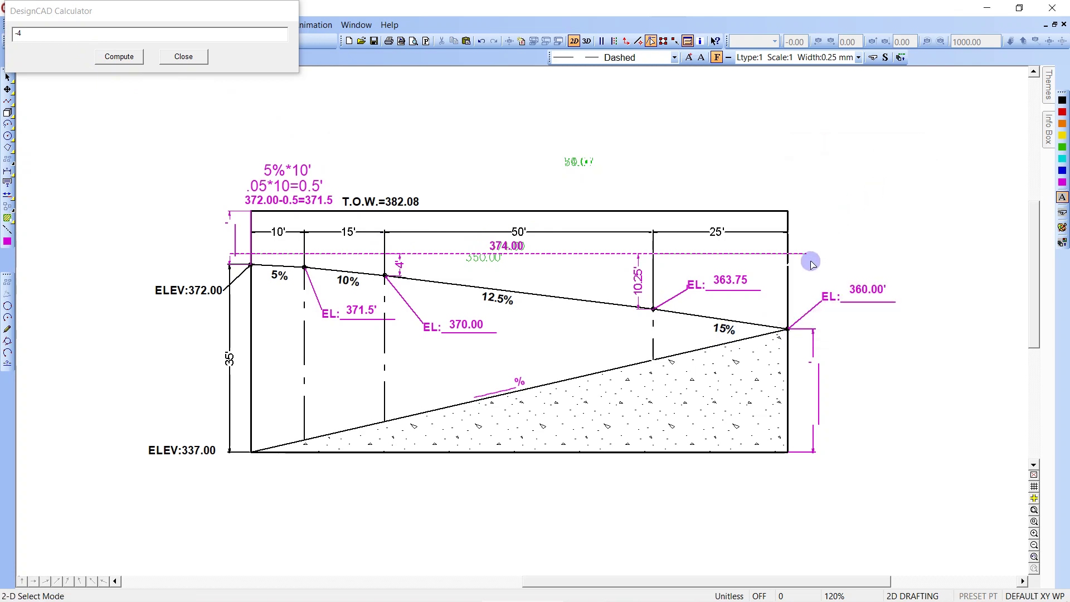
pyautogui.press('d')
pyautogui.click(789, 328)
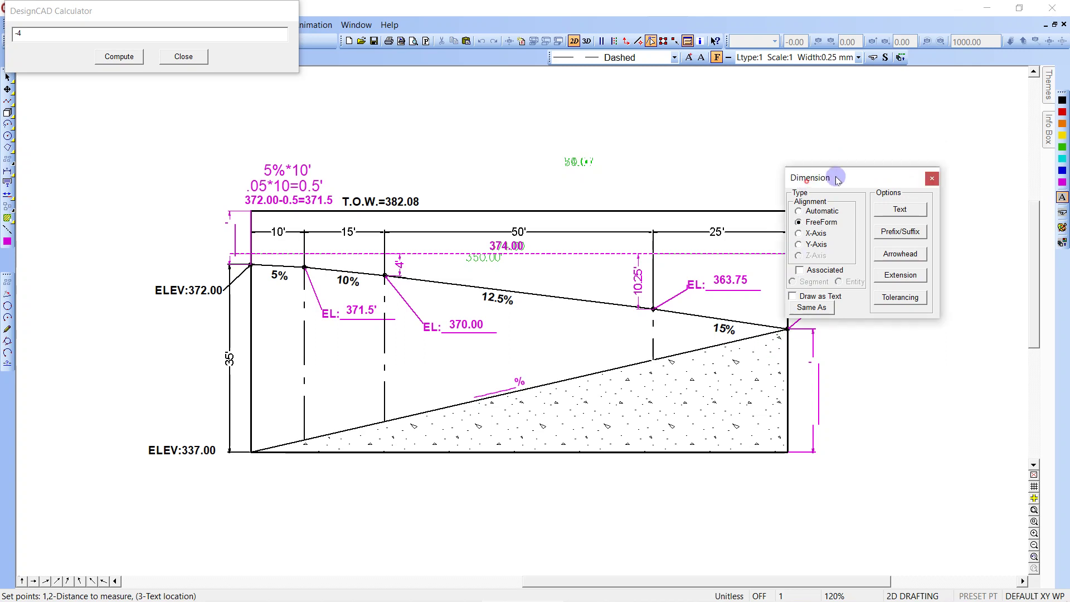
pyautogui.moveTo(831, 174); pyautogui.dragTo(977, 157)
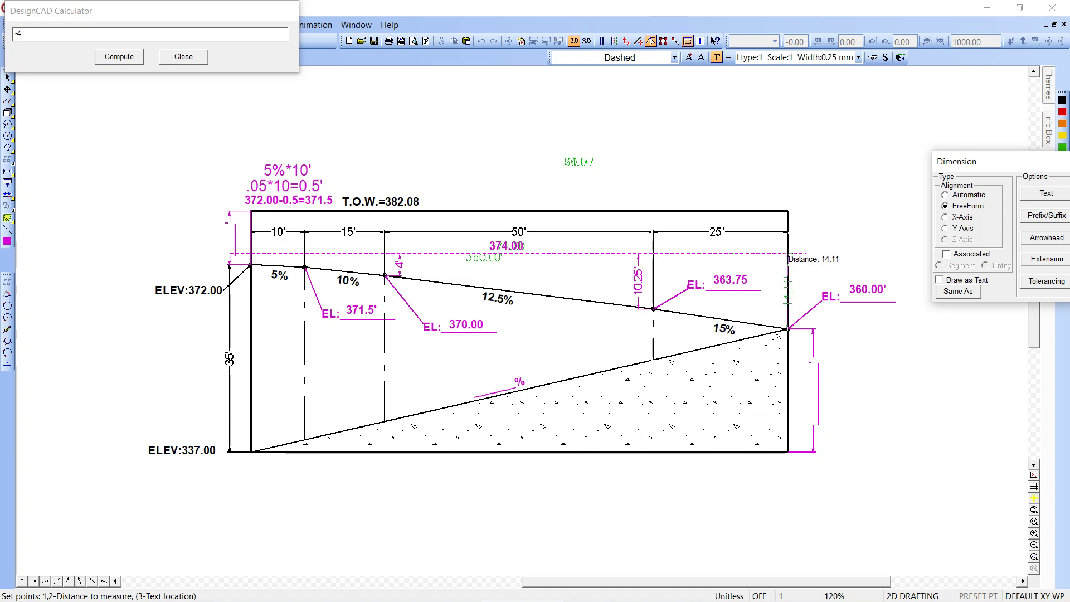
pyautogui.press('Escape')
# - Trim the dashed line at the rectangle's right edge and dimension the vertical drop to the 360.00' point outside that edge
pyautogui.press('t')
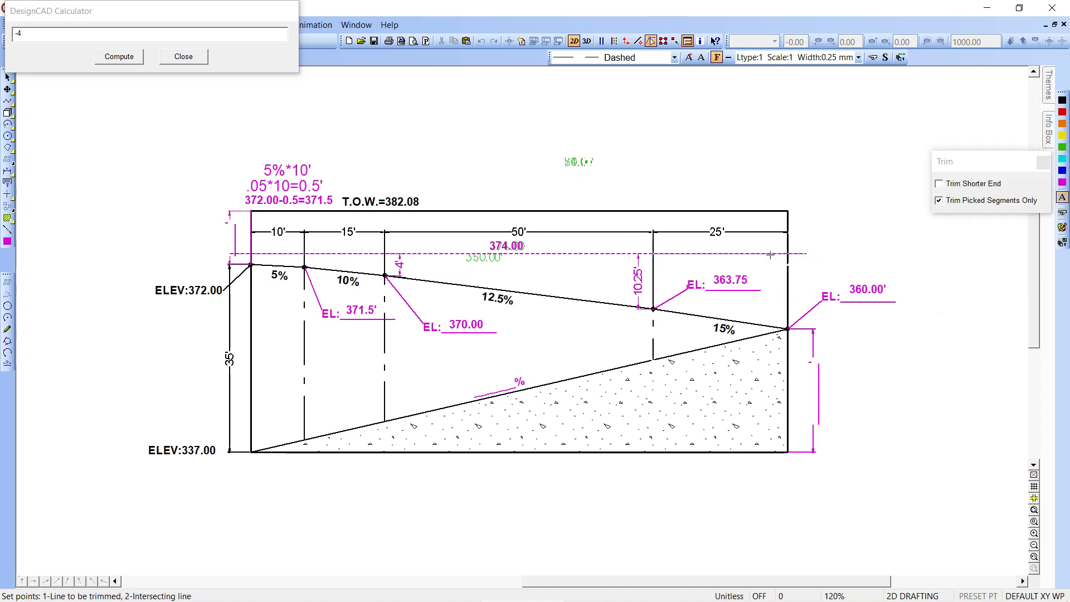
pyautogui.click(792, 265)
pyautogui.press('d')
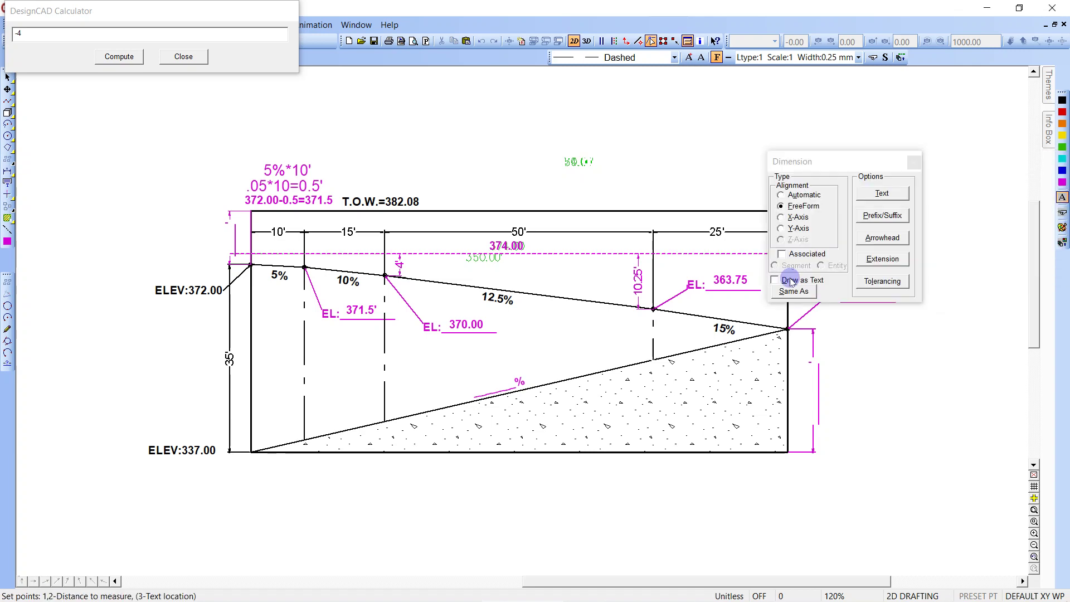
pyautogui.click(787, 324)
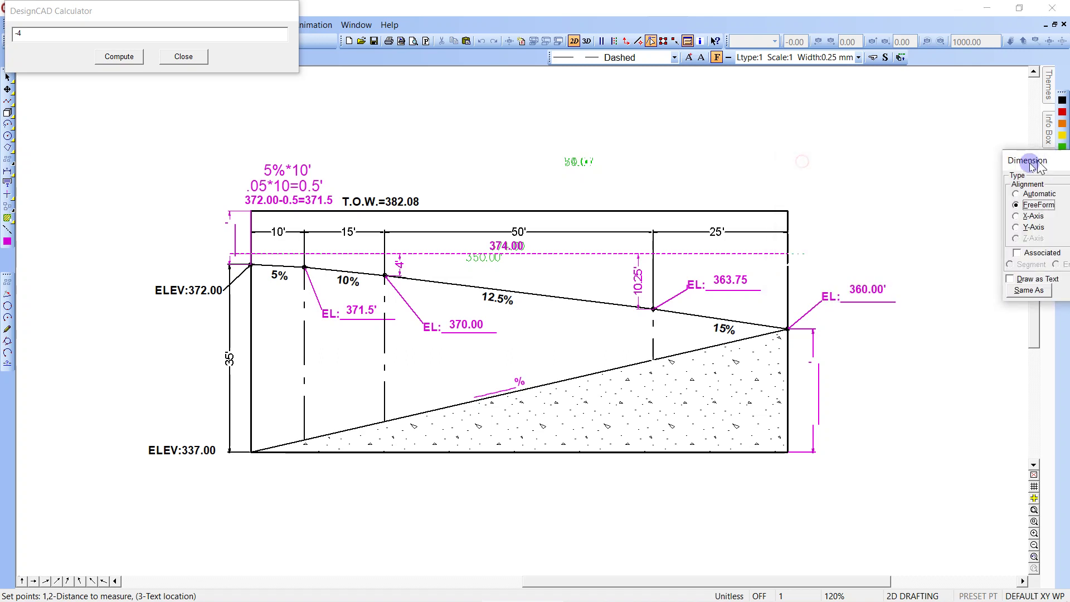
pyautogui.click(803, 254)
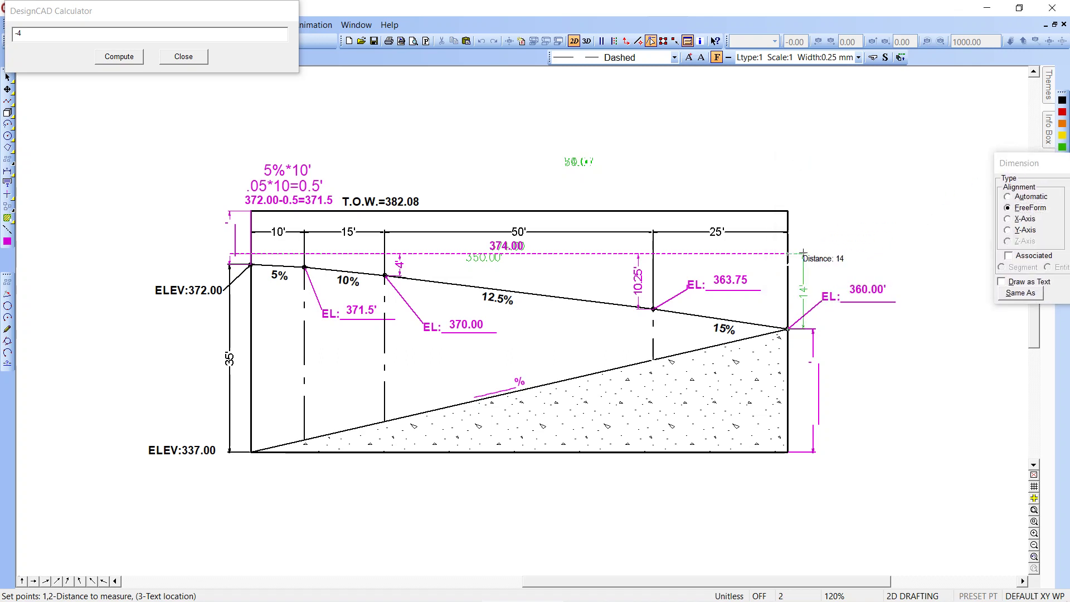
pyautogui.click(813, 261)
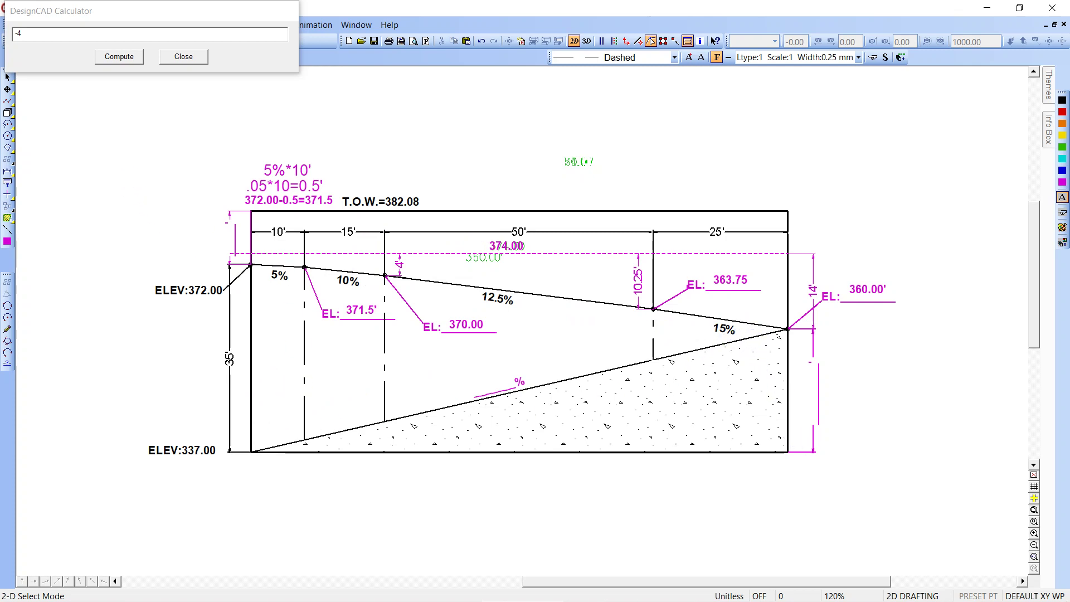
# - Dimension the right edge's height from the base corner up toward the 360.00' point, outside the existing blank dimension
pyautogui.press('d')
pyautogui.click(786, 454)
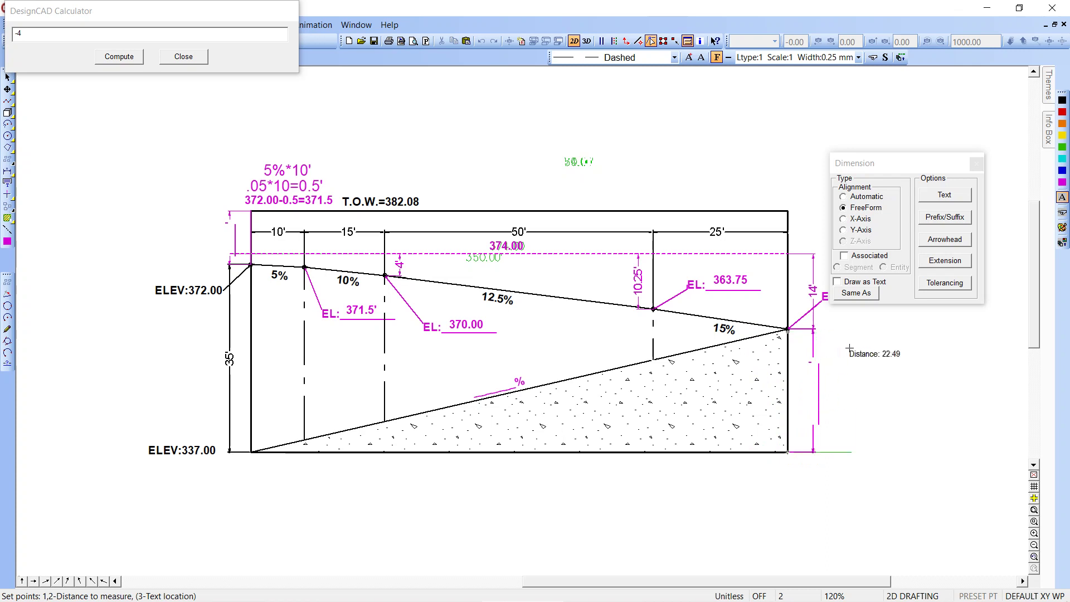
pyautogui.click(843, 357)
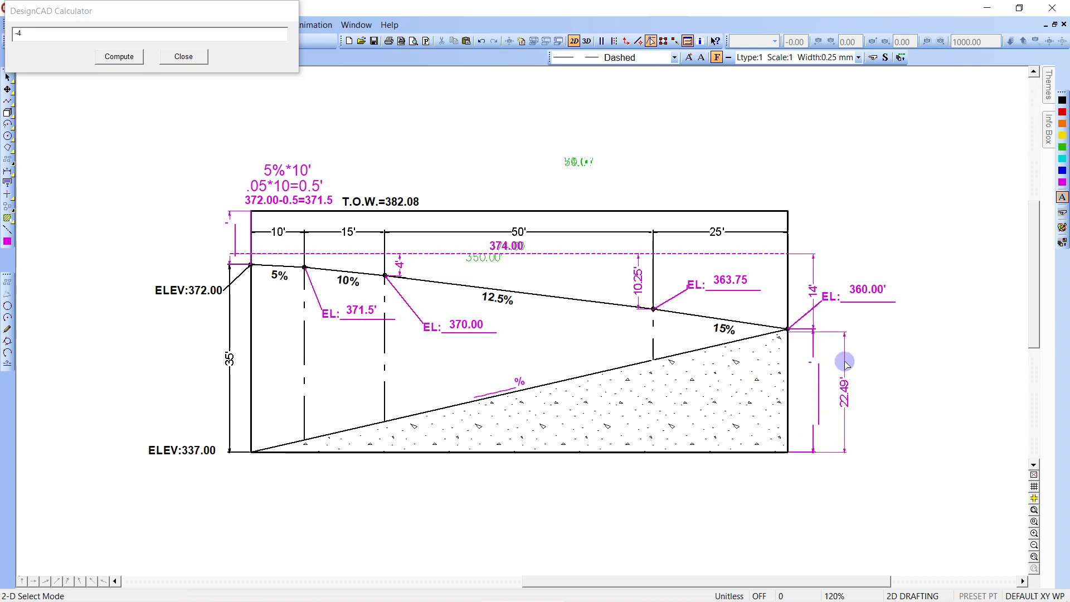
# - Align the outer right-edge height dimension's upper end with the 360.00' point, and delete that dimension
pyautogui.click(844, 347)
pyautogui.click(787, 332)
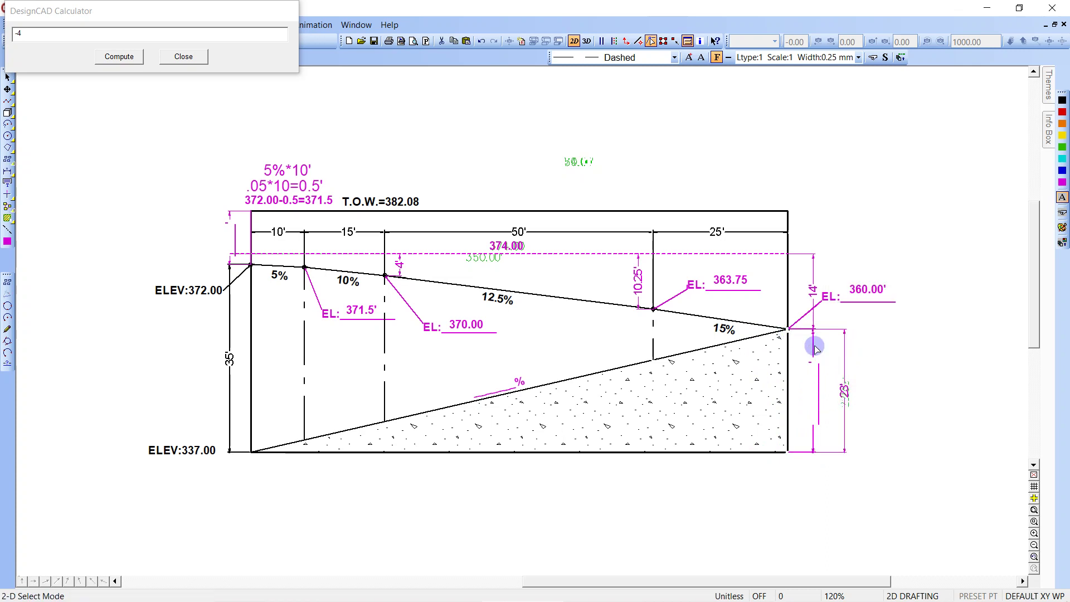
pyautogui.click(845, 330)
pyautogui.press('Delete')
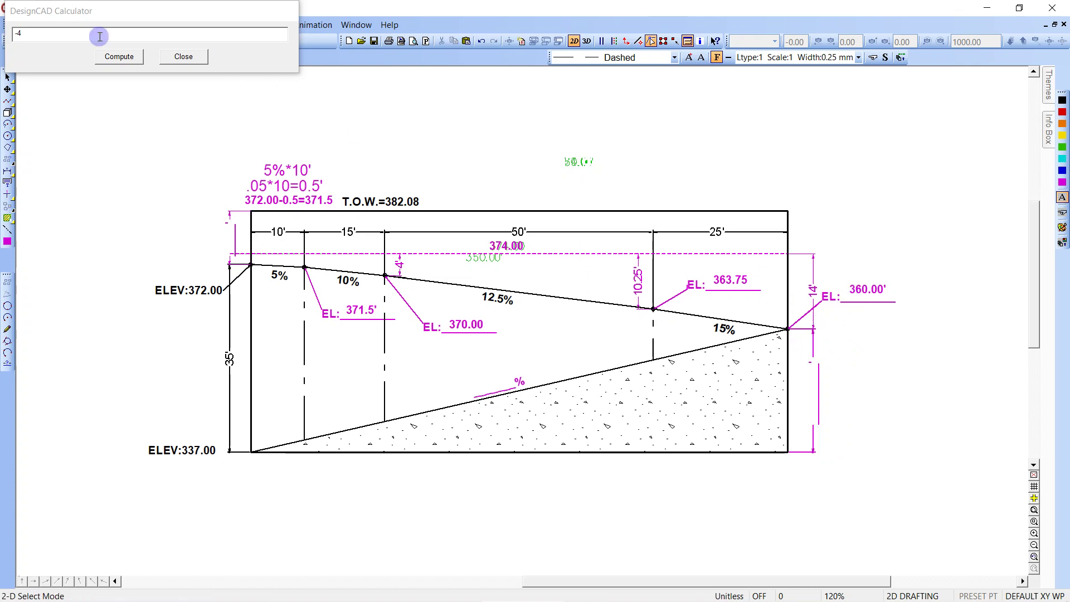
# - Calculate the height from ELEV:337.00 to the 360.00' point and dimension it between the right edge and the blank dimension
pyautogui.click(6, 33)
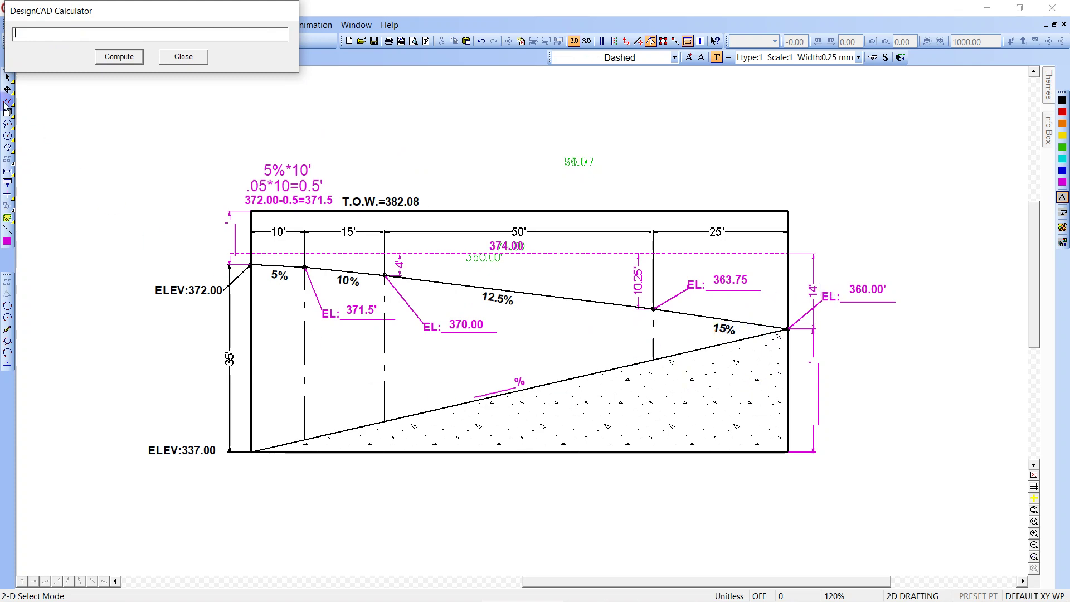
pyautogui.click(35, 32)
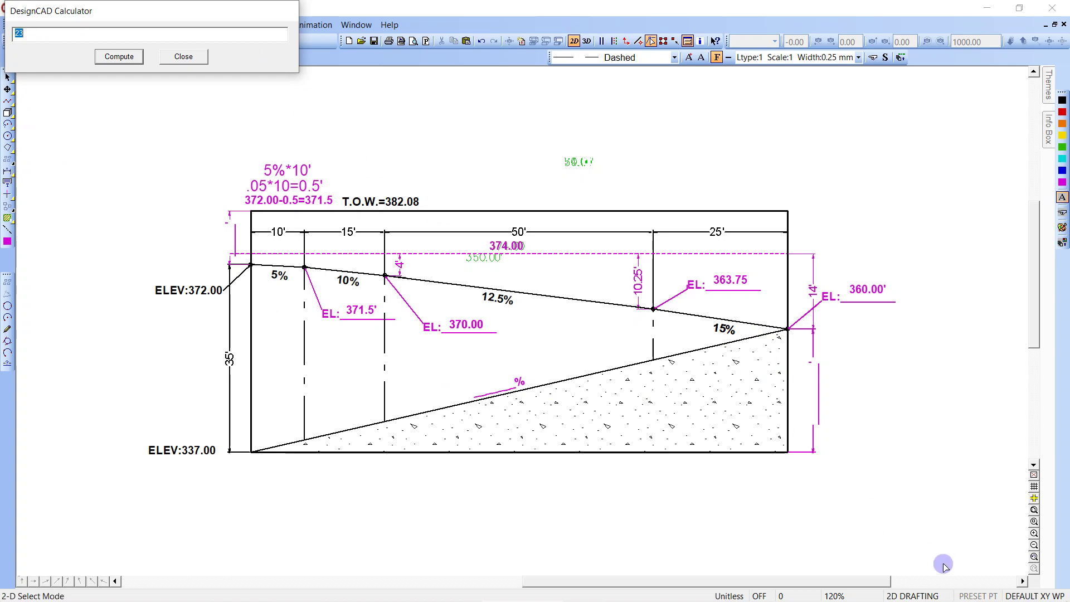
pyautogui.click(844, 512)
pyautogui.press('=')
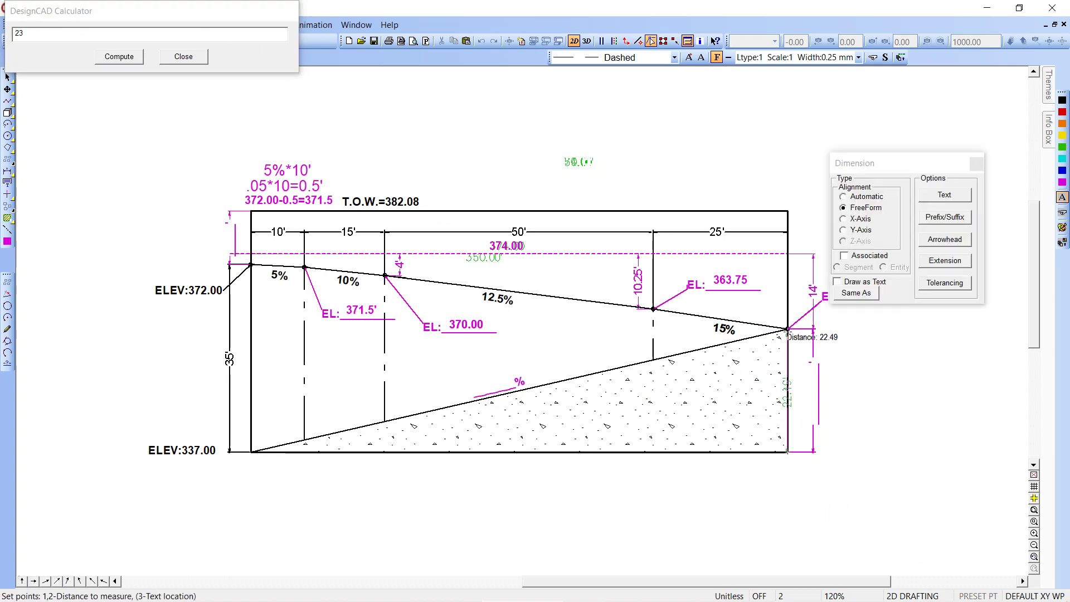
pyautogui.click(787, 329)
pyautogui.click(808, 349)
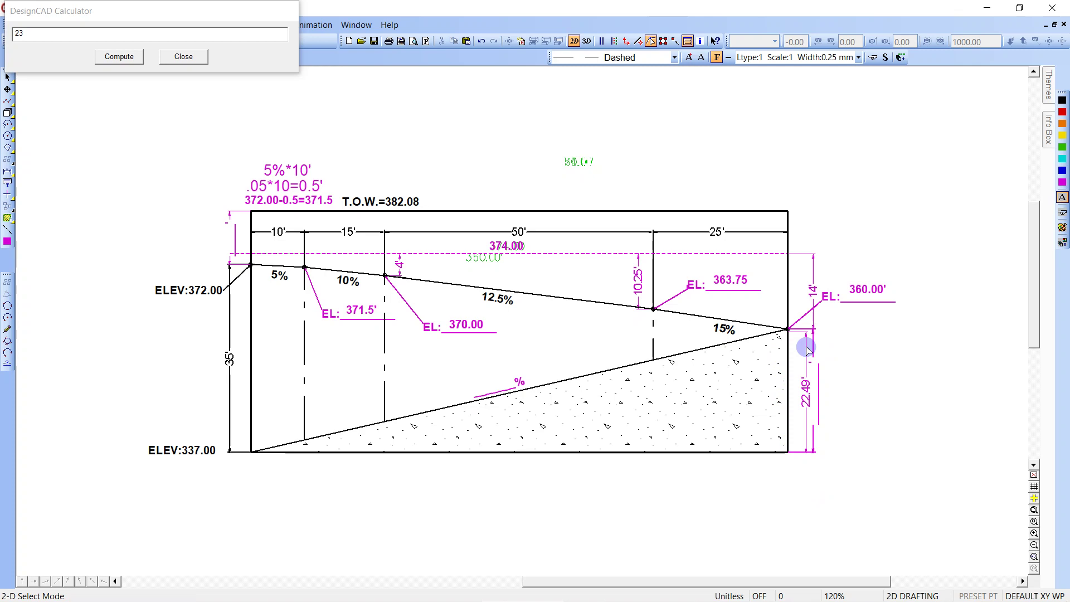
pyautogui.click(806, 347)
pyautogui.moveTo(788, 332); pyautogui.dragTo(787, 329)
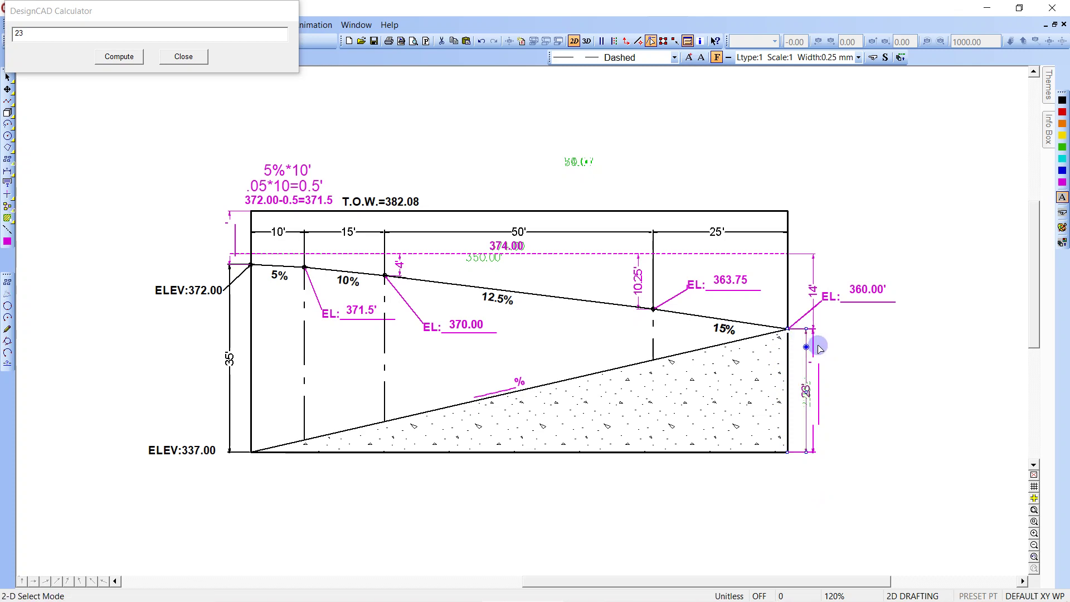
pyautogui.click(837, 361)
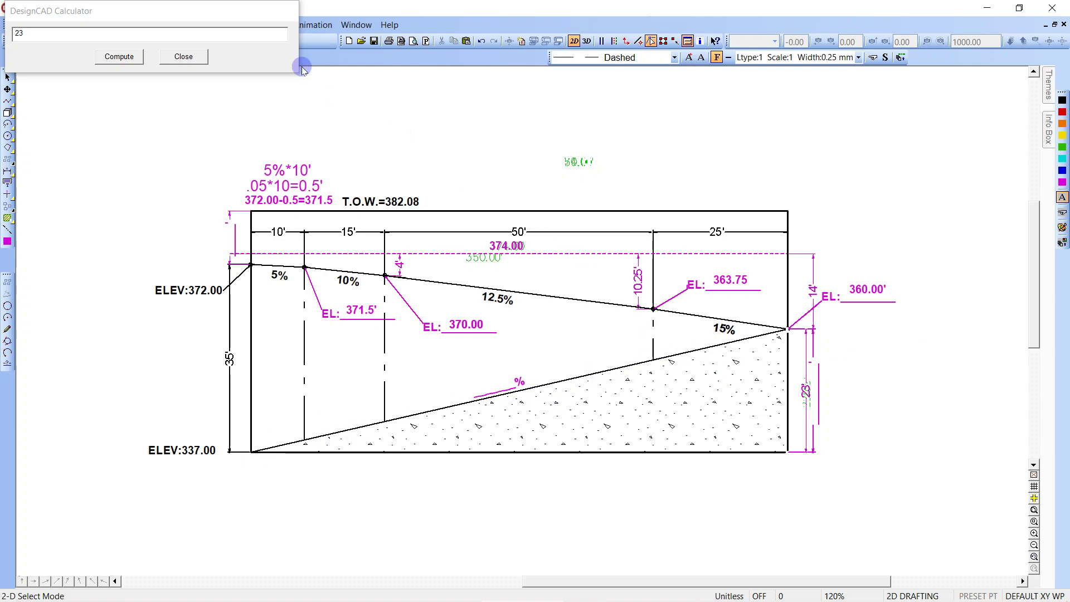
# - Recalculate the right edge's height from the 360 elevation in the calculator and close it
pyautogui.doubleClick(42, 40)
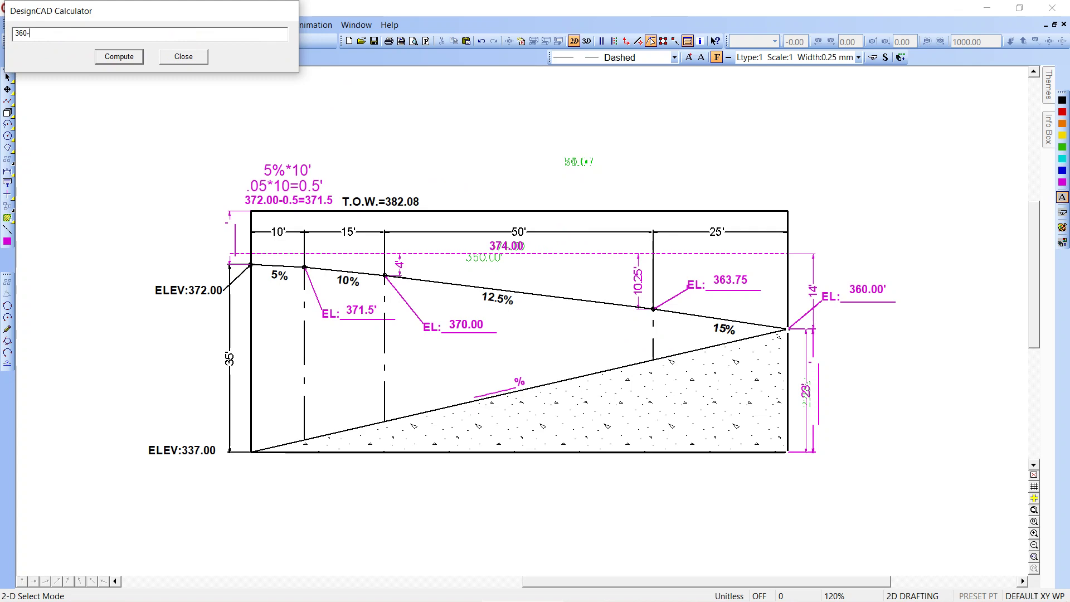
pyautogui.click(32, 31)
pyautogui.moveTo(35, 32); pyautogui.dragTo(4, 25)
pyautogui.press('Escape')
# - Dimension the rectangle's overall width from its upper left to upper right corner, placed above the calculation notes
pyautogui.hotkey('shift', '2')
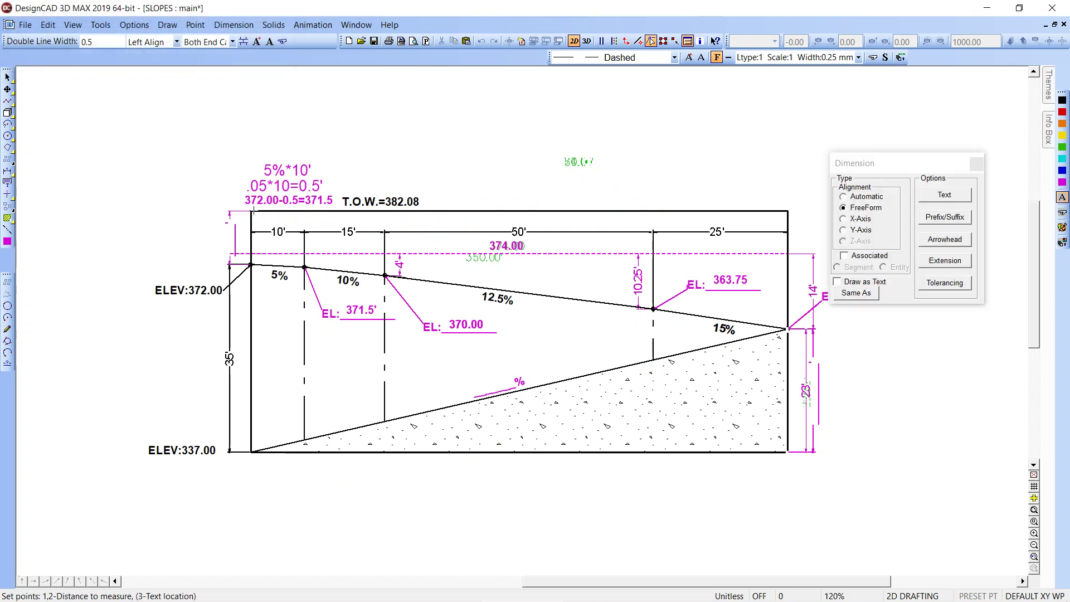
pyautogui.click(252, 210)
pyautogui.click(787, 210)
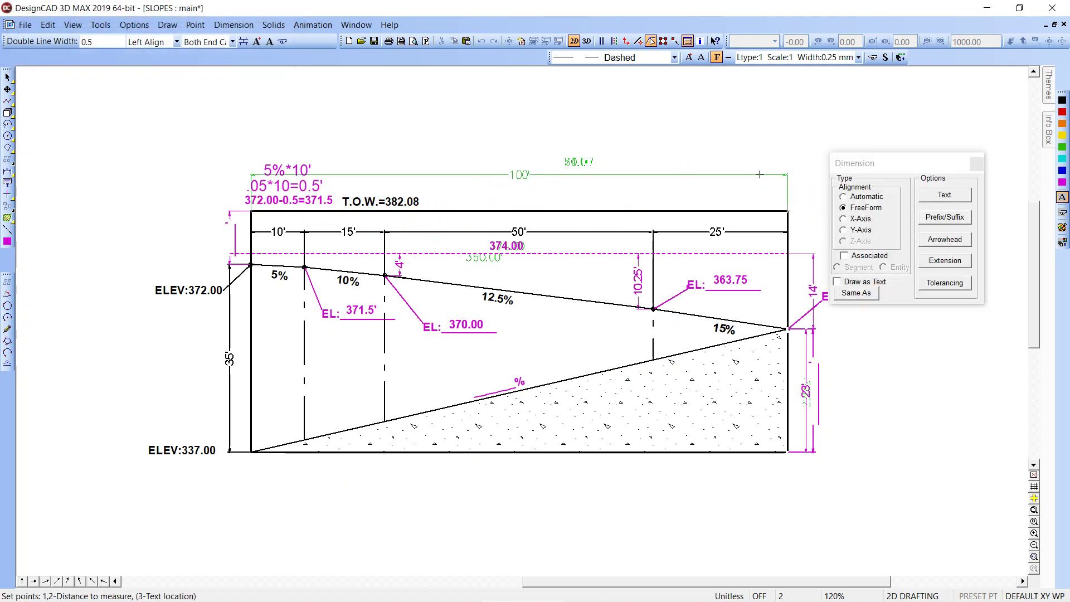
pyautogui.click(733, 138)
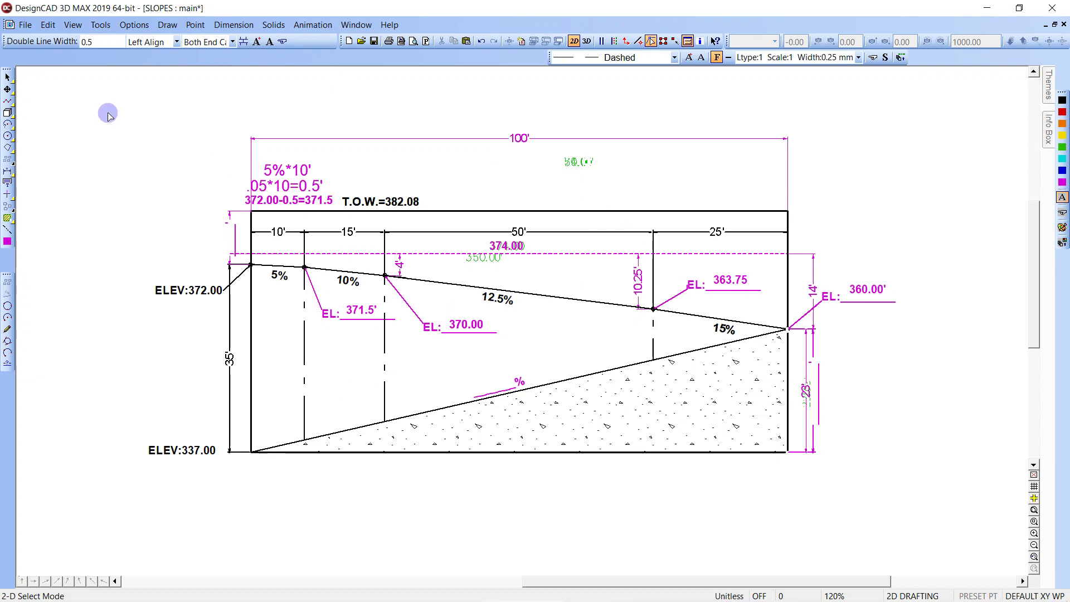
# - Compute the lower slope's length in the calculator with SQRT(23^2+100^2)
pyautogui.click(25, 24)
pyautogui.moveTo(73, 25)
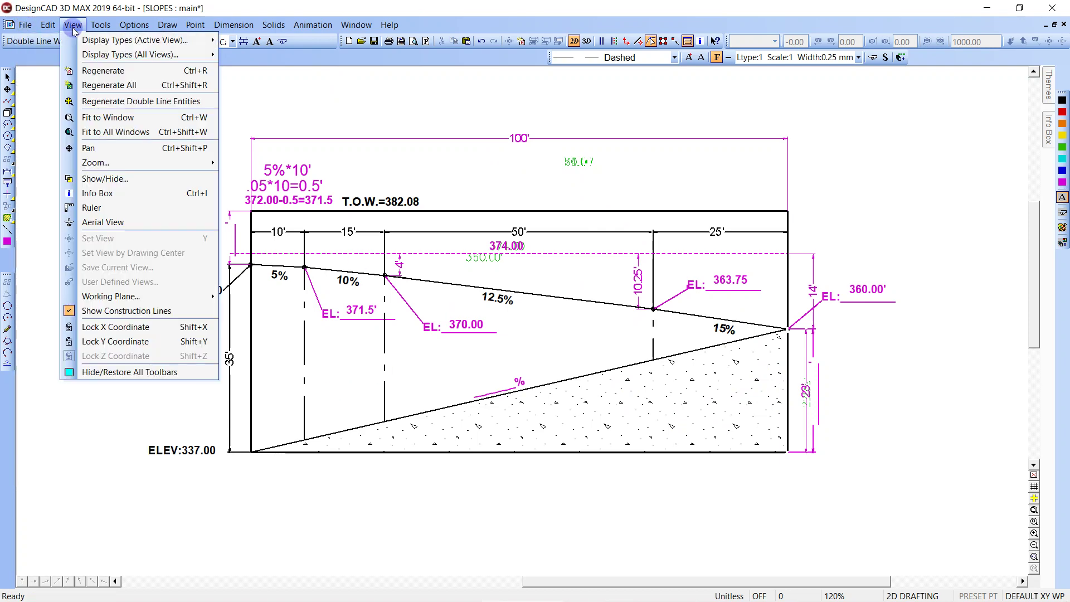
pyautogui.click(107, 40)
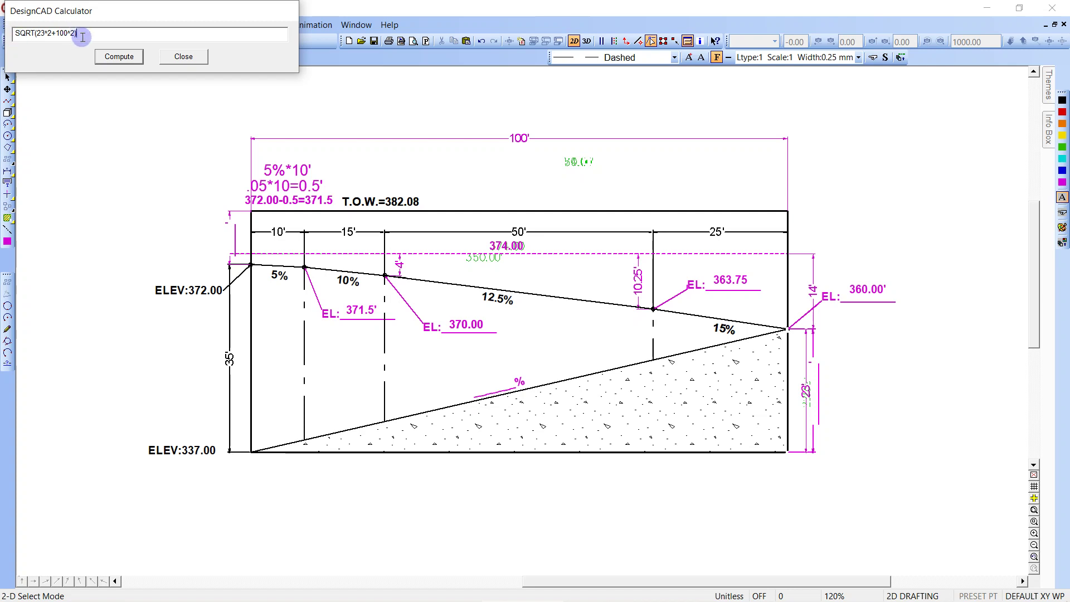
pyautogui.click(115, 57)
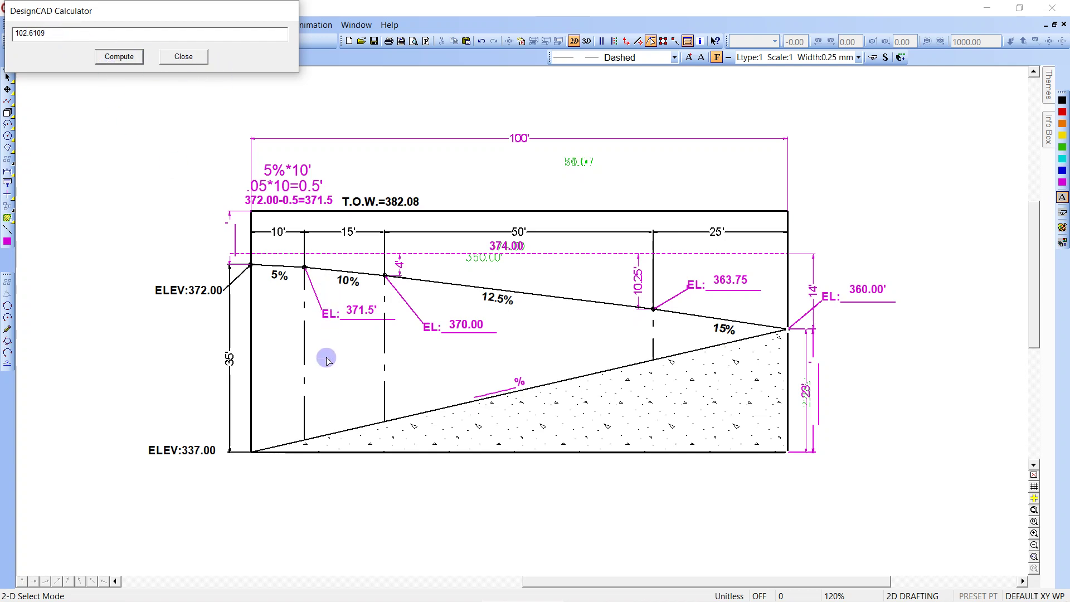
# - Dimension the lower slope line between the rectangle's lower left corner and the 360.00' point, placed above the slope line
pyautogui.click(403, 481)
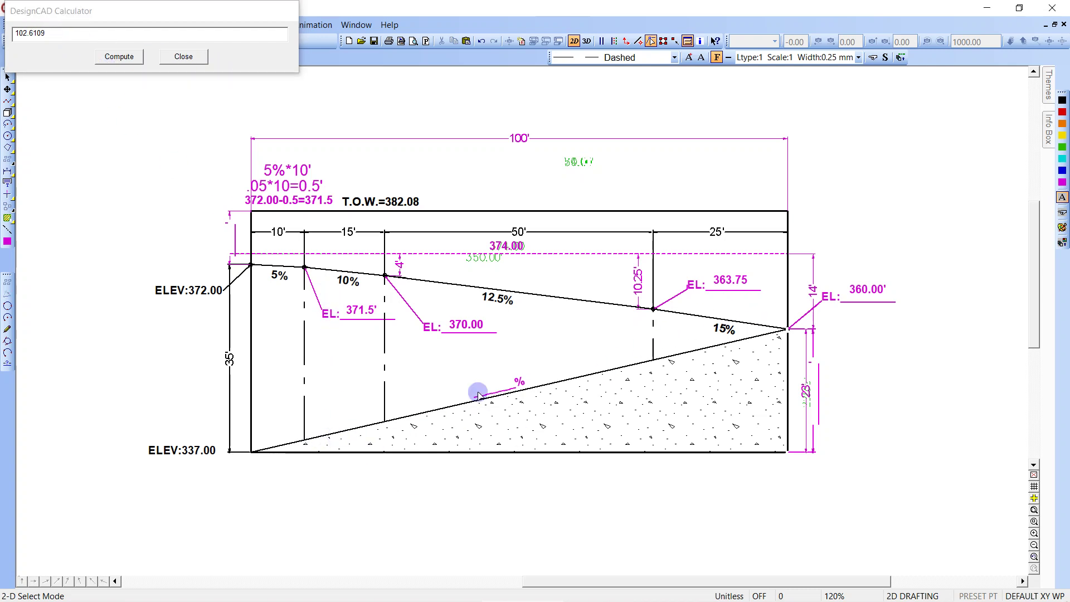
pyautogui.press('d')
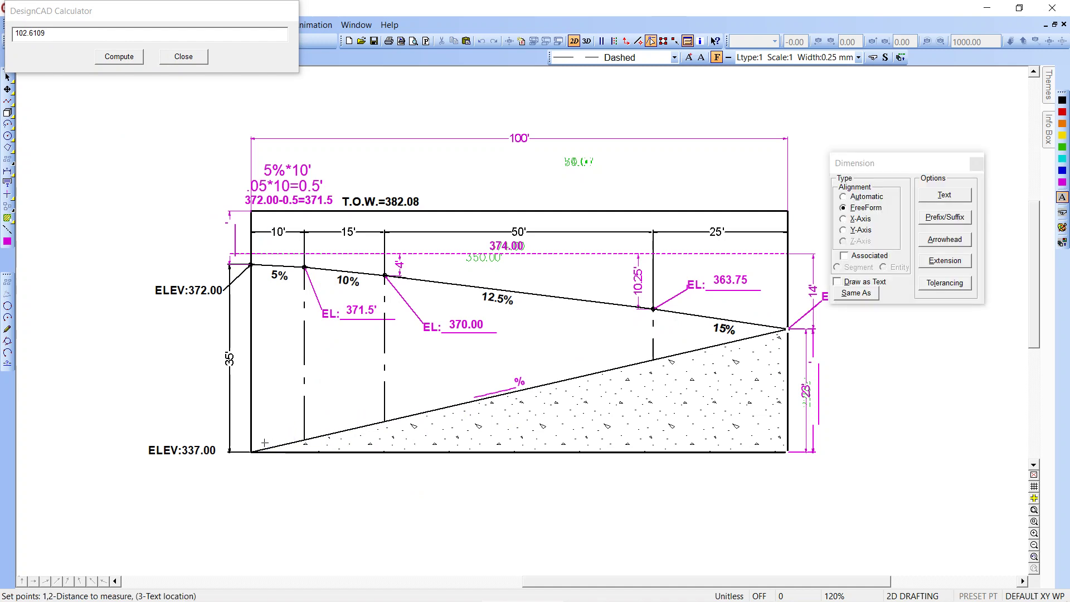
pyautogui.click(786, 328)
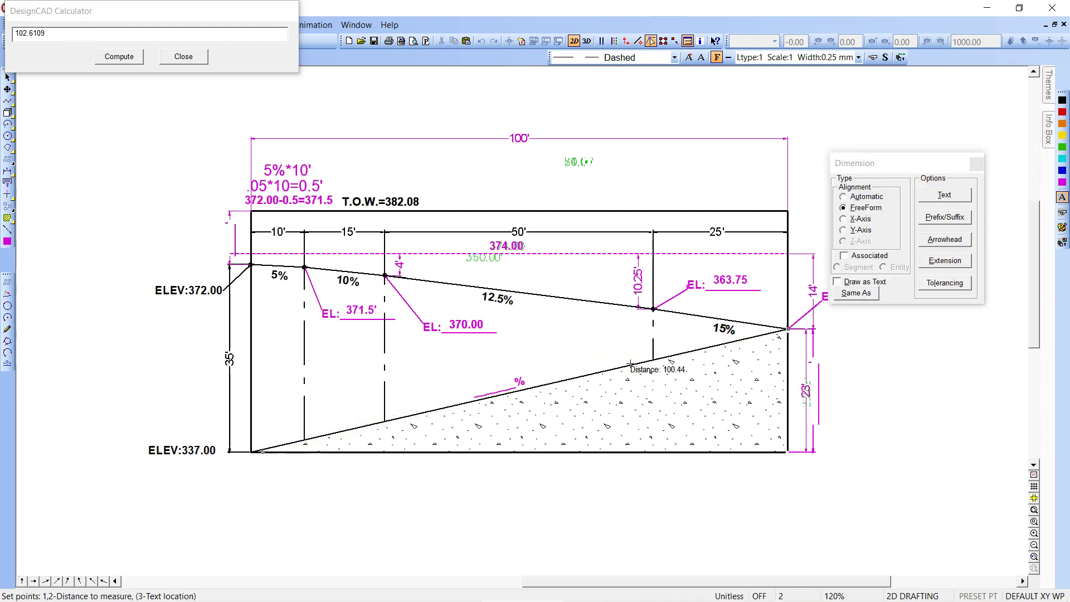
pyautogui.click(552, 357)
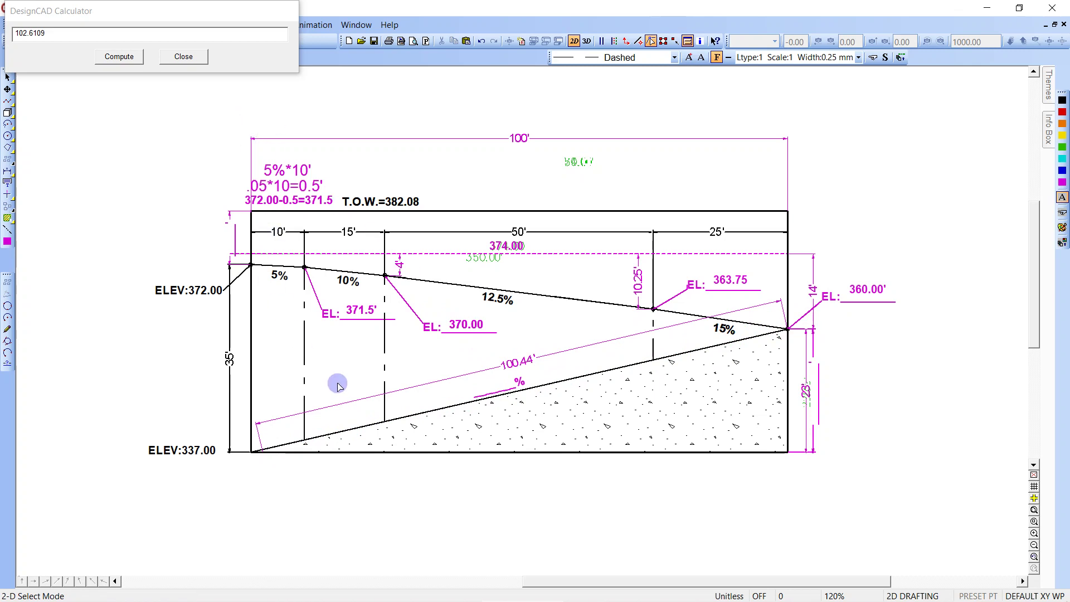
pyautogui.click(485, 370)
pyautogui.click(263, 452)
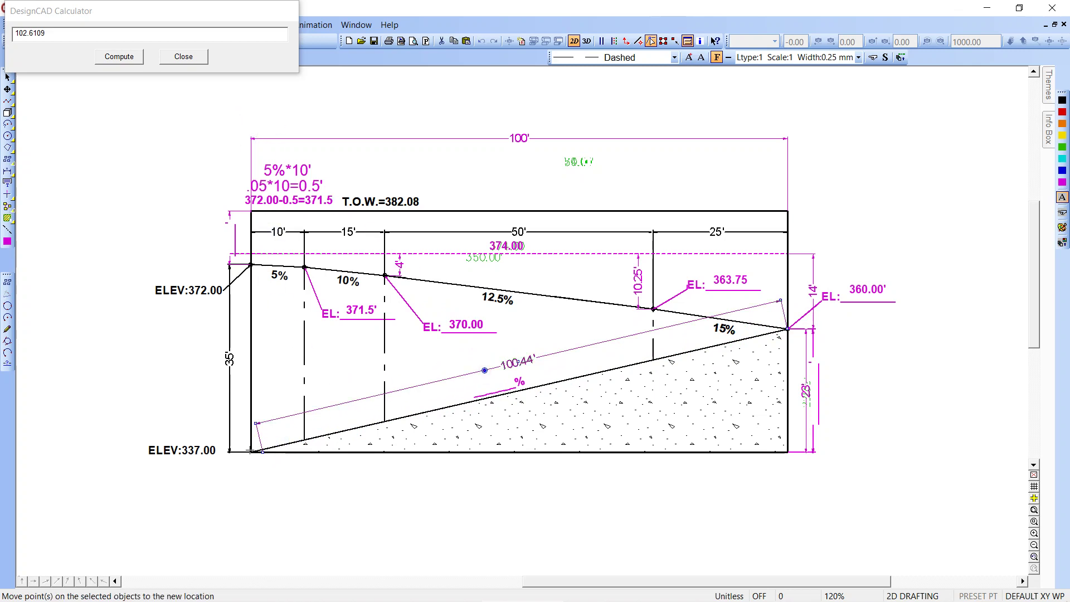
pyautogui.click(252, 452)
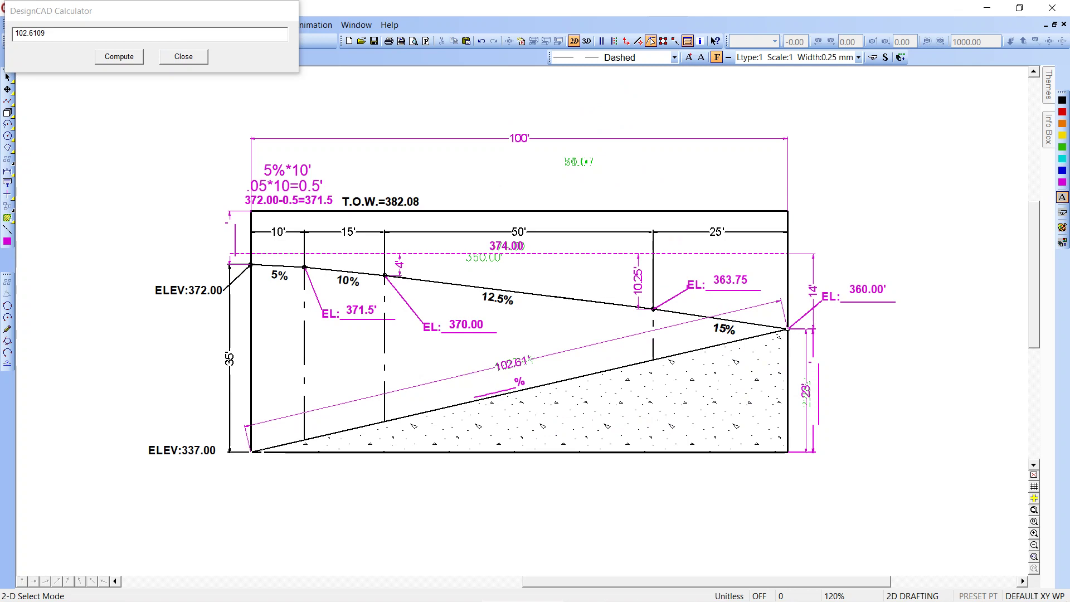
# - Place the text 374.00 at size 2 over the blank percent line, angled parallel to the lower slope line
pyautogui.press('t')
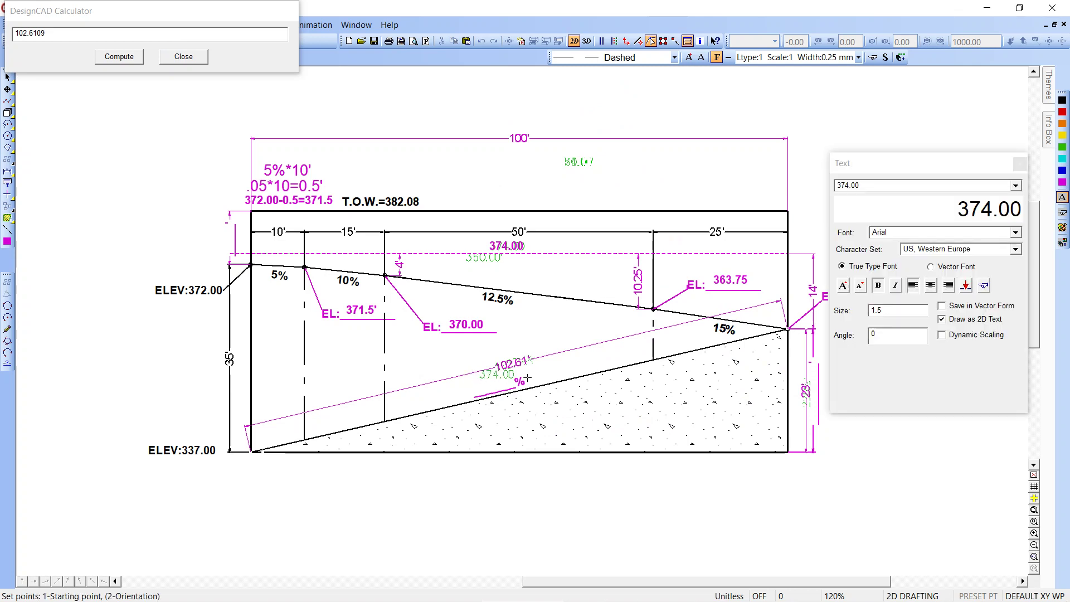
pyautogui.doubleClick(891, 307)
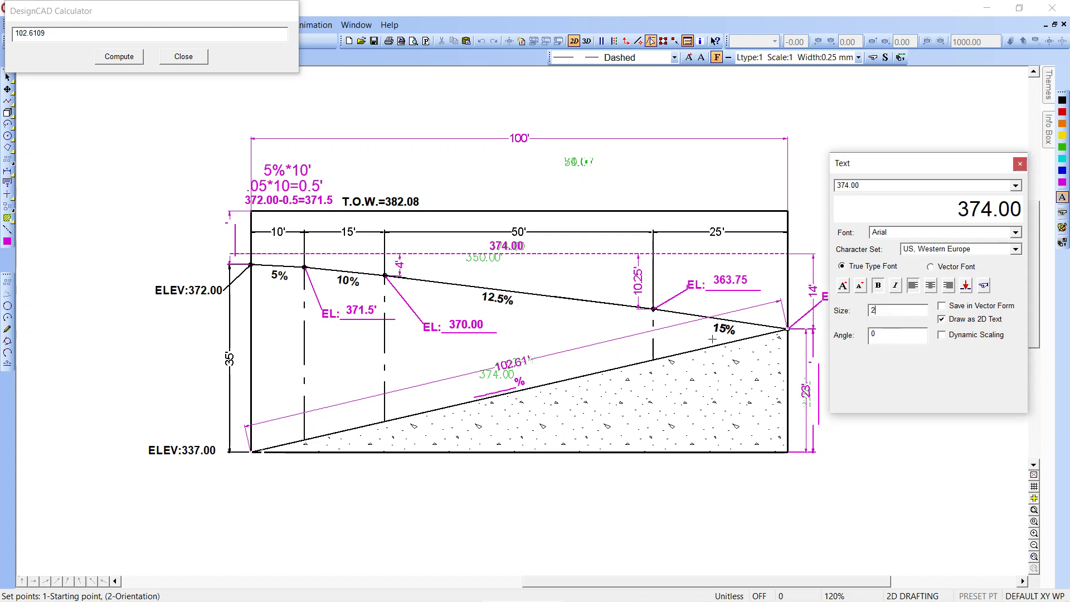
pyautogui.click(480, 393)
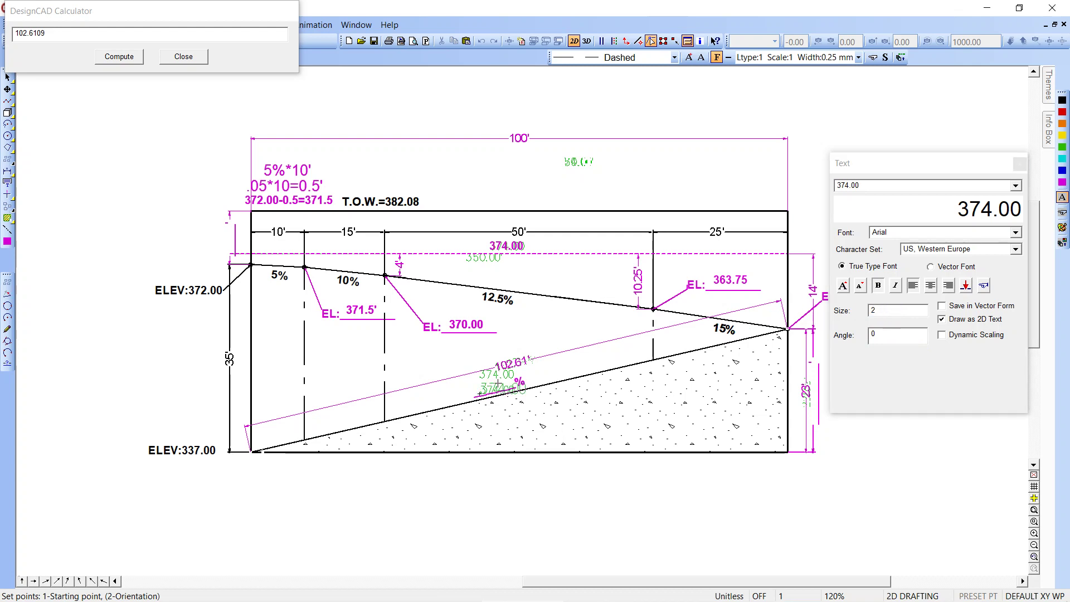
pyautogui.rightClick(480, 380)
pyautogui.click(543, 297)
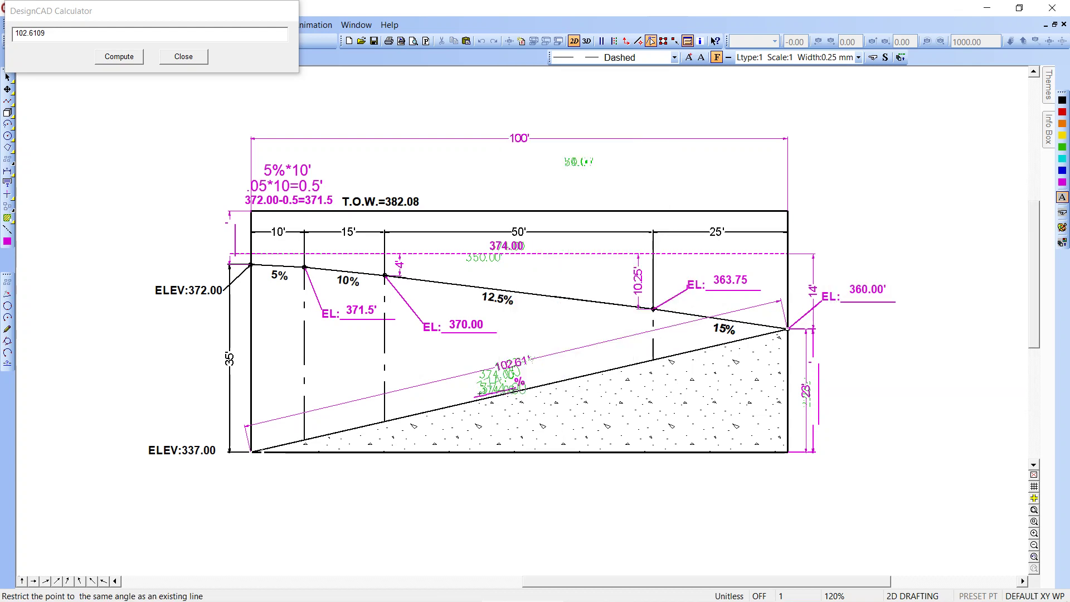
pyautogui.click(533, 396)
pyautogui.press('Return')
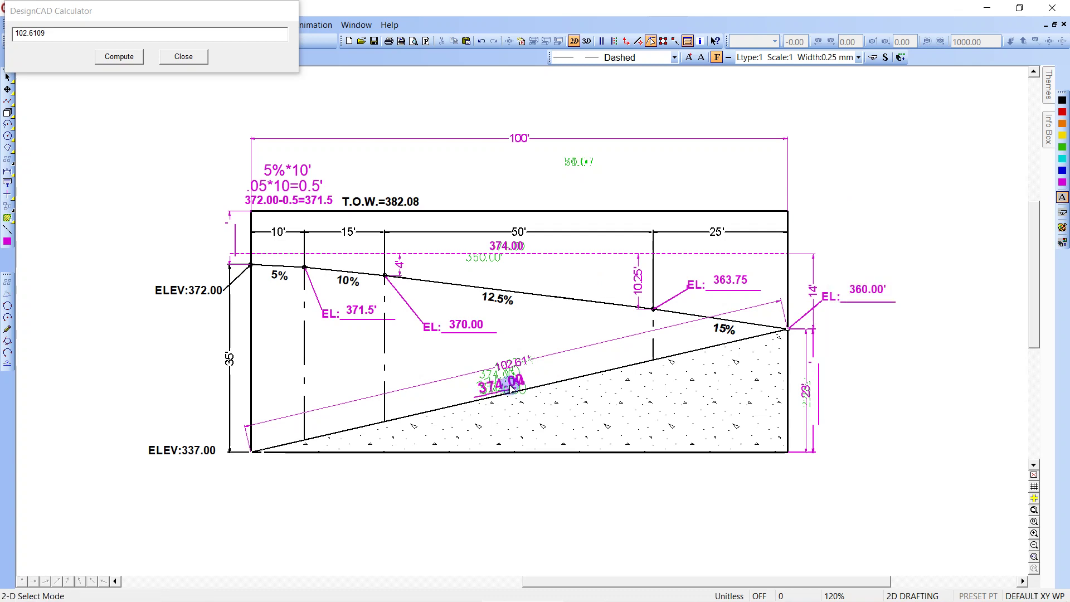
# - Move the sloped 374.00 text down along the slope, clear of the percent sign
pyautogui.click(527, 382)
pyautogui.click(519, 378)
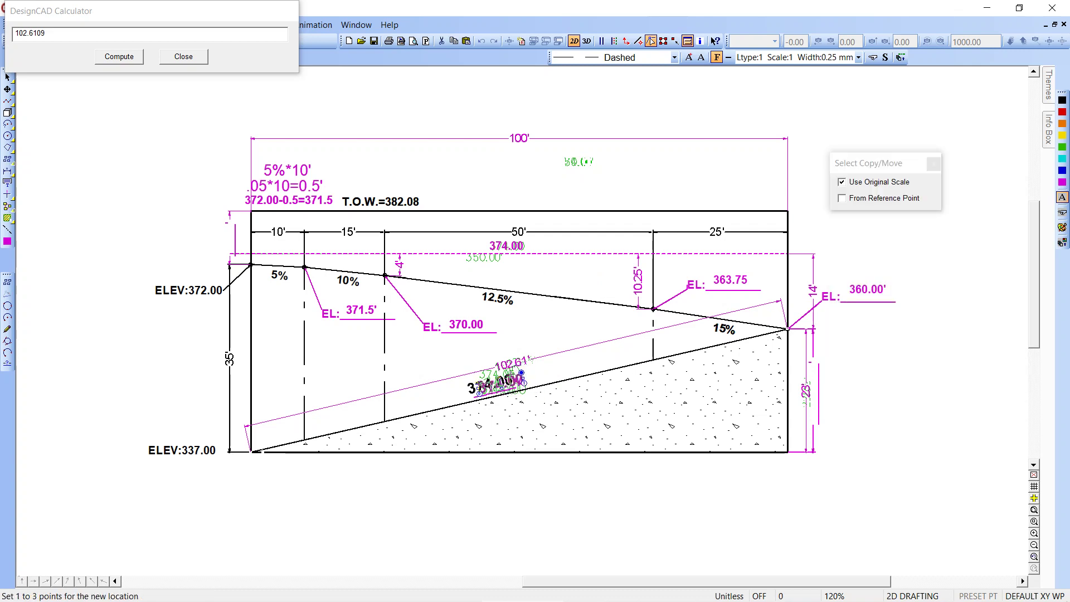
pyautogui.press('Escape')
pyautogui.click(502, 375)
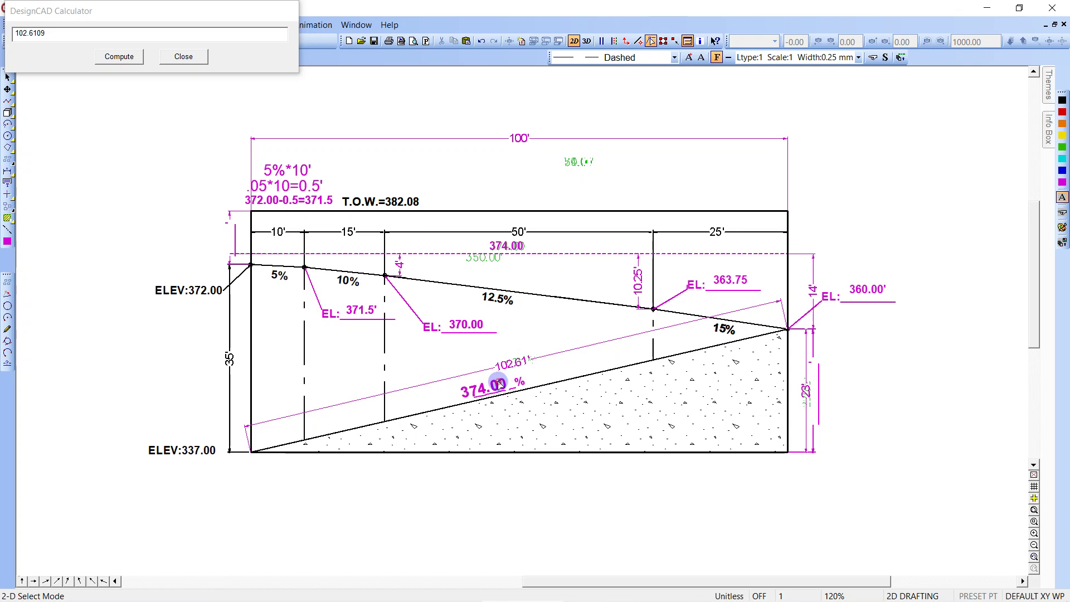
pyautogui.click(498, 381)
# - Change the sloped text beside the percent sign to 23
pyautogui.click(600, 348)
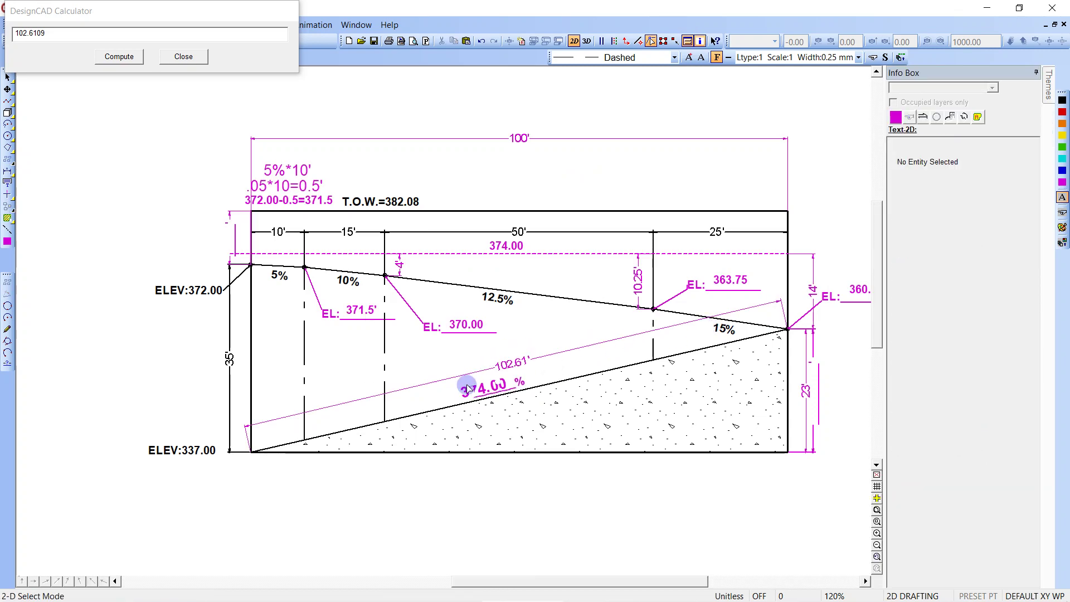
pyautogui.click(466, 384)
pyautogui.click(458, 394)
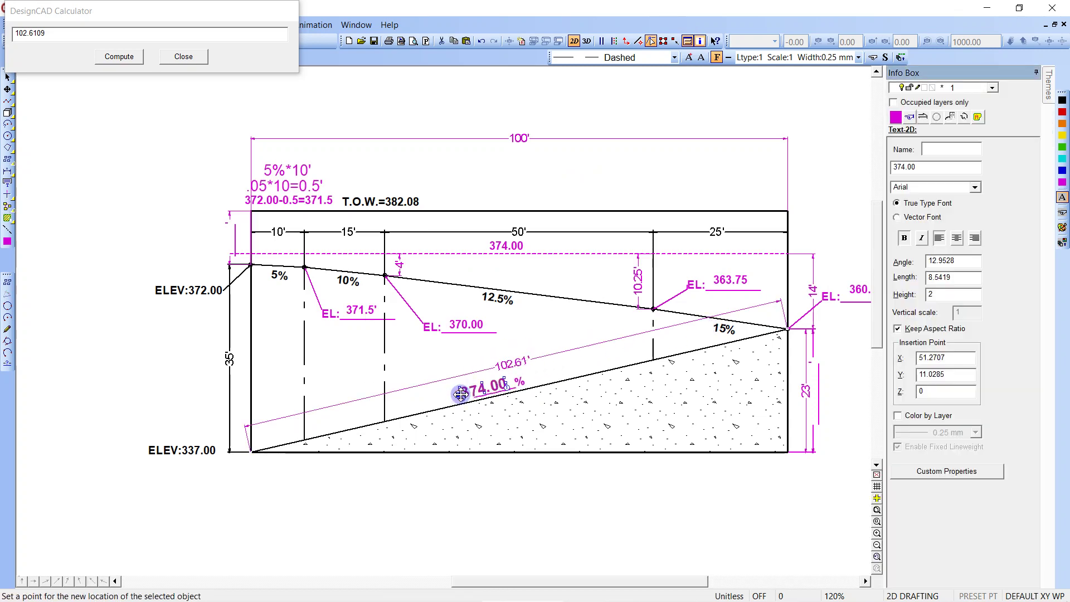
pyautogui.doubleClick(908, 167)
pyautogui.write('2')
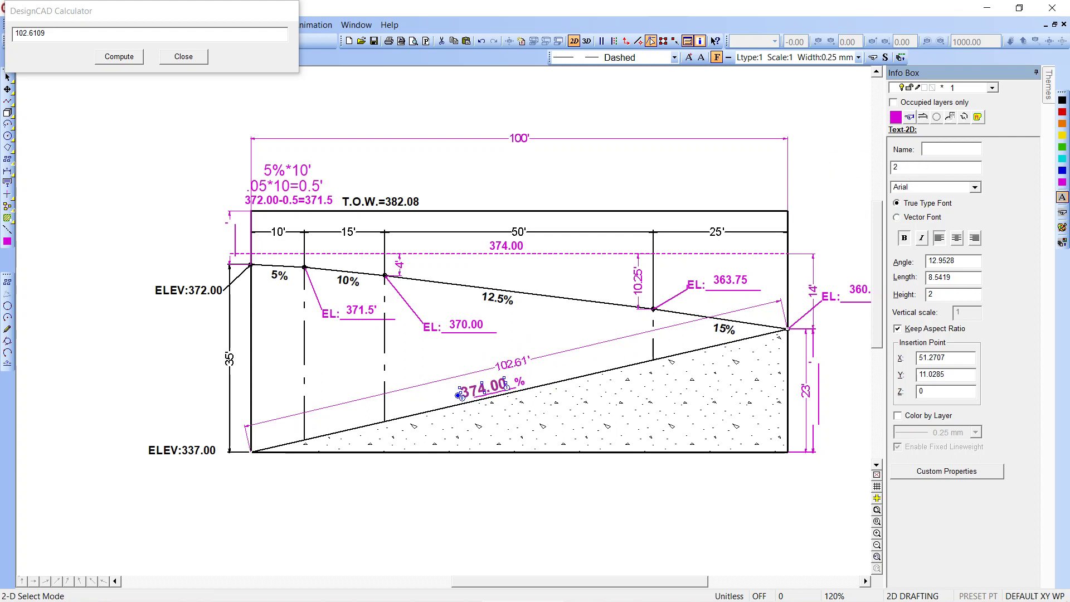
pyautogui.write('3')
pyautogui.click(496, 491)
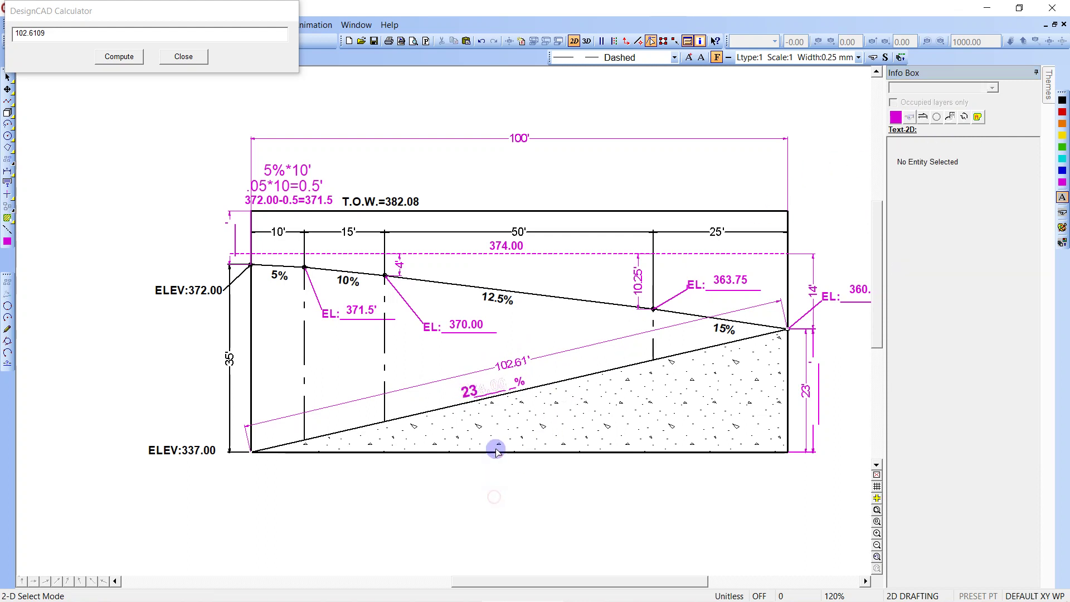
# - Move the sloped 23 onto the blank line just before the percent sign
pyautogui.click(476, 385)
pyautogui.click(505, 384)
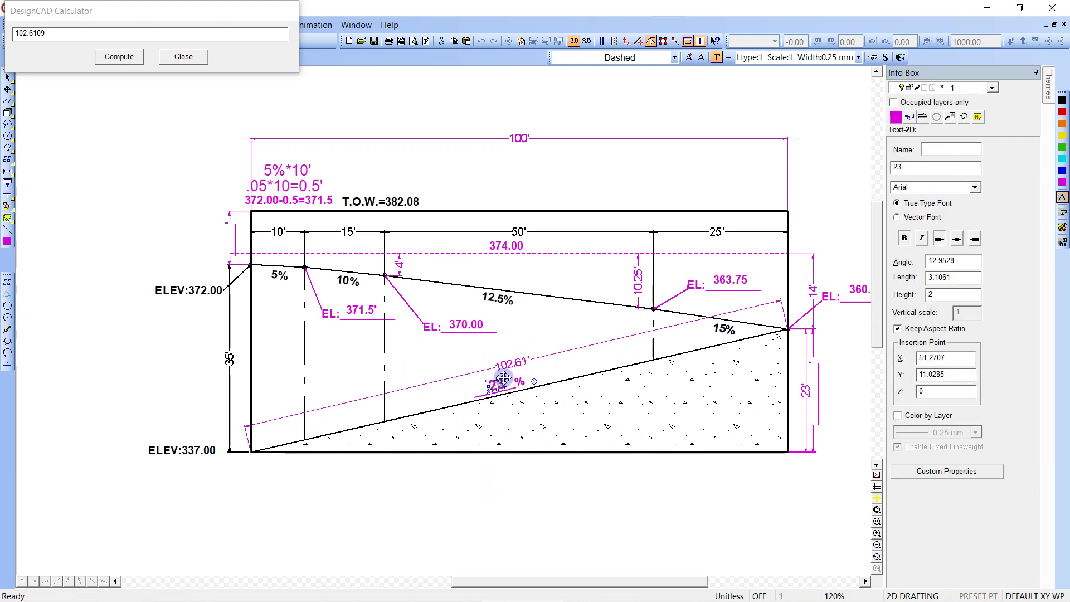
pyautogui.click(581, 490)
pyautogui.click(523, 384)
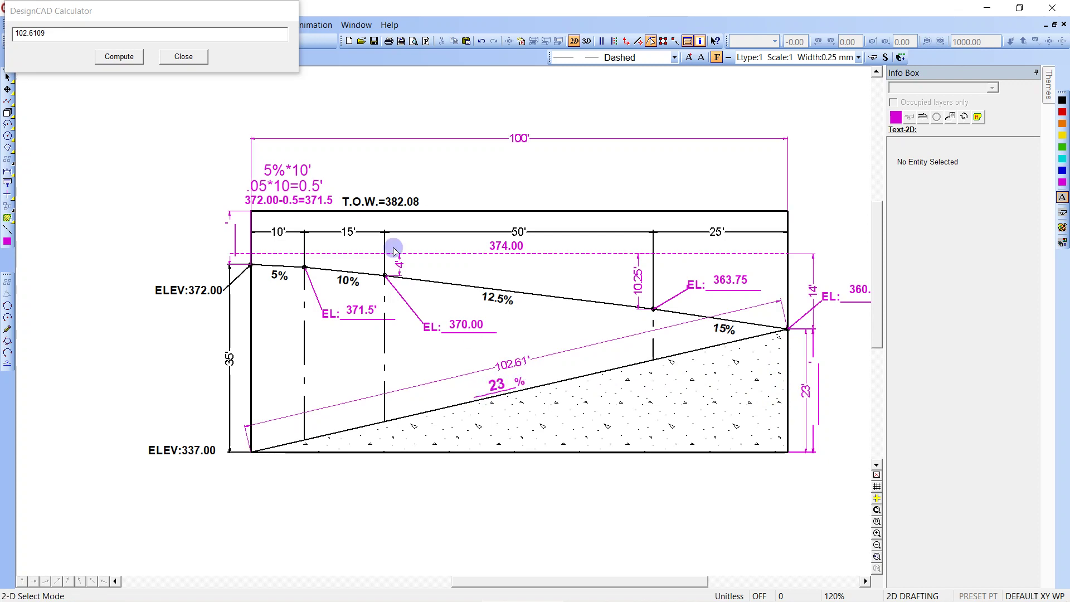
# - Calculate the lower slope's percentage from the 23' rise and 100' run, and close the calculator and the Info Box
pyautogui.click(114, 46)
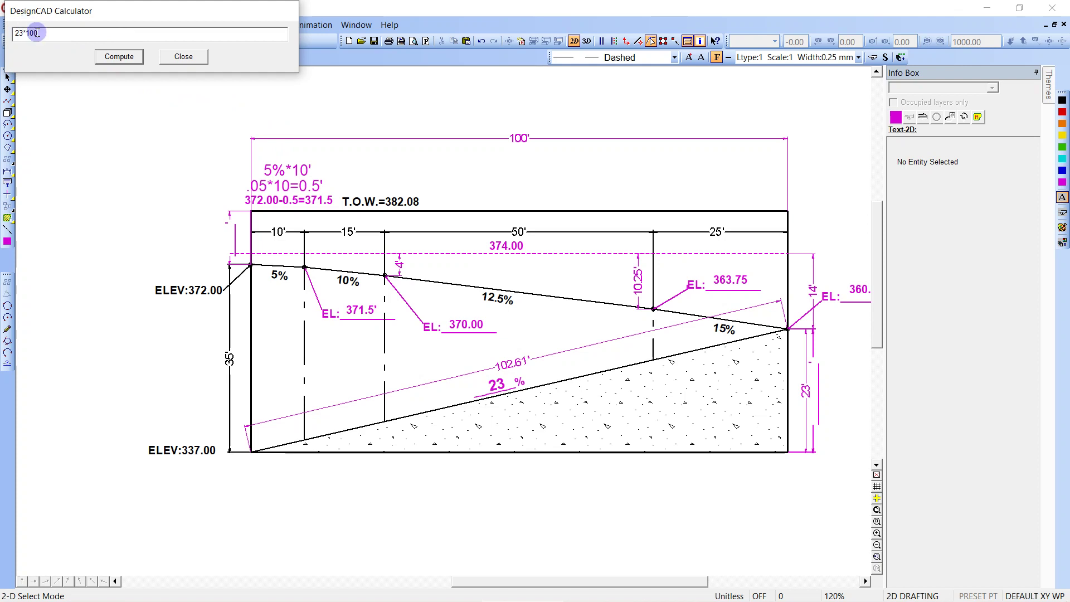
pyautogui.click(14, 33)
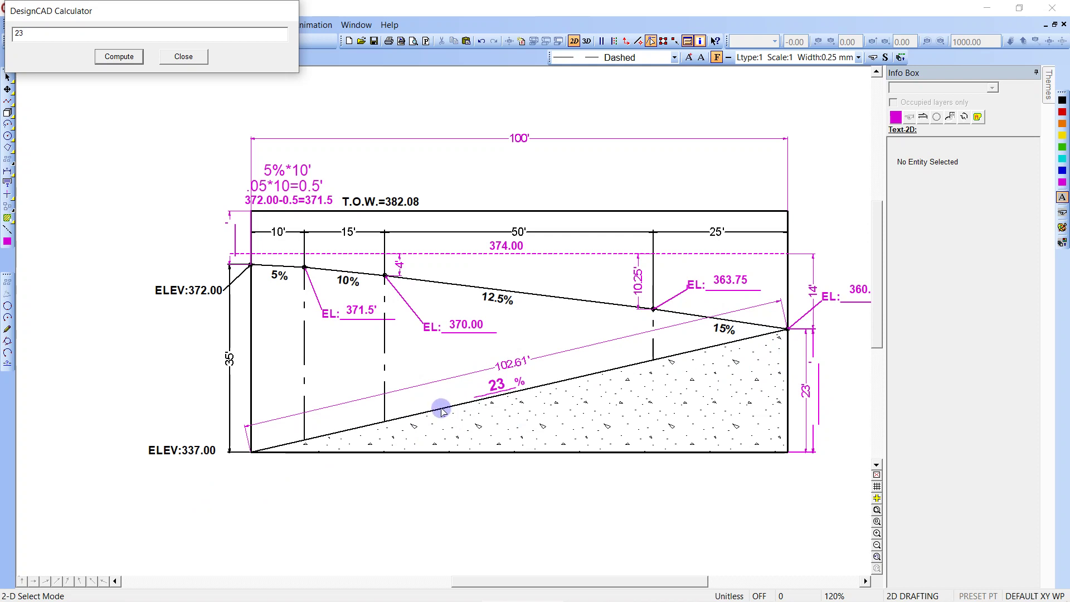
pyautogui.click(183, 56)
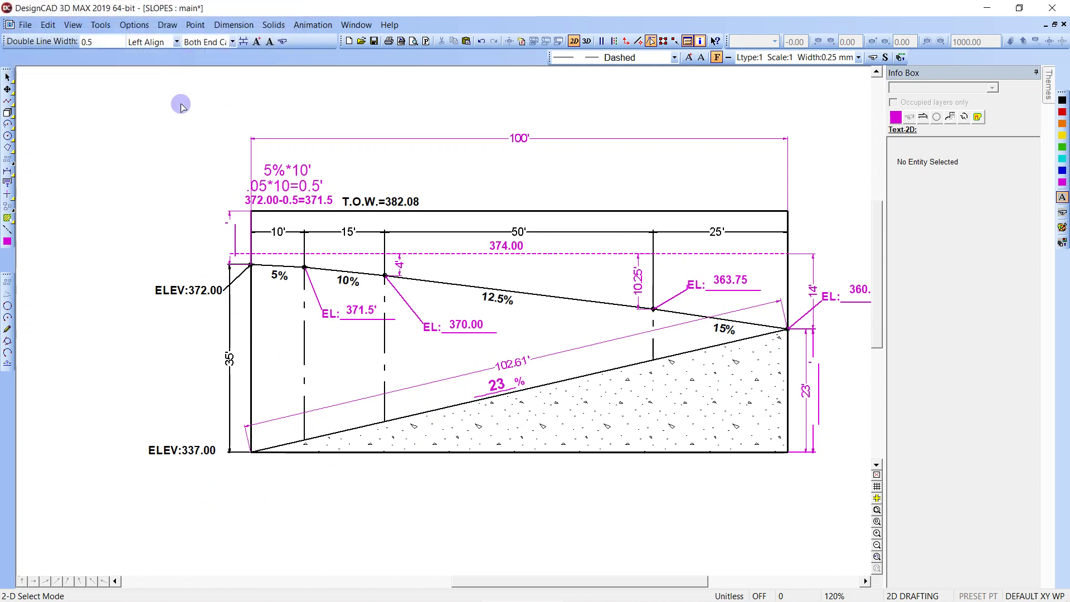
pyautogui.moveTo(417, 216); pyautogui.dragTo(373, 221)
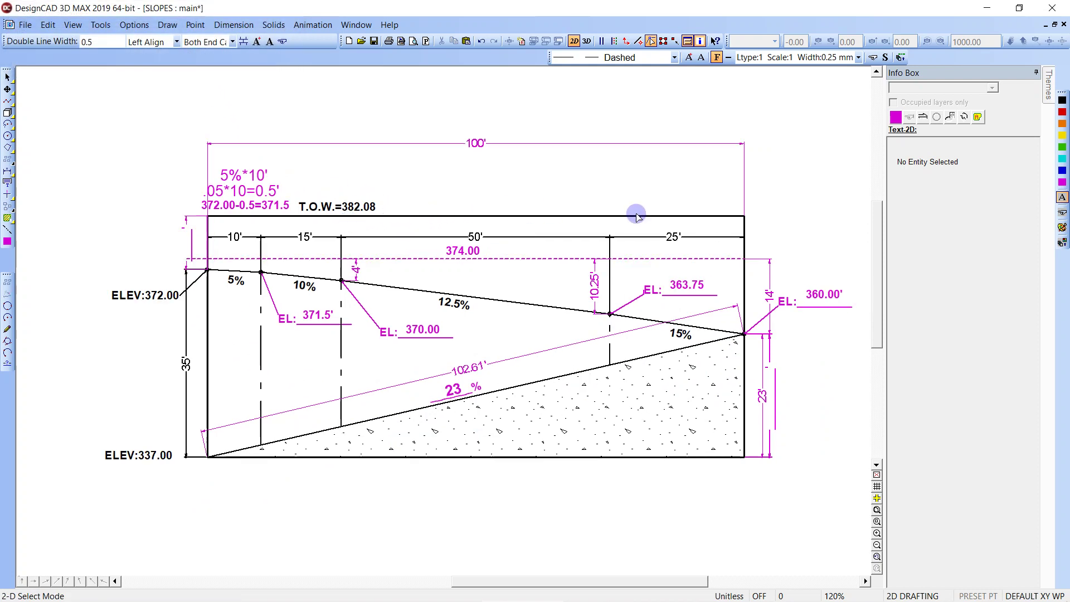
pyautogui.click(1036, 73)
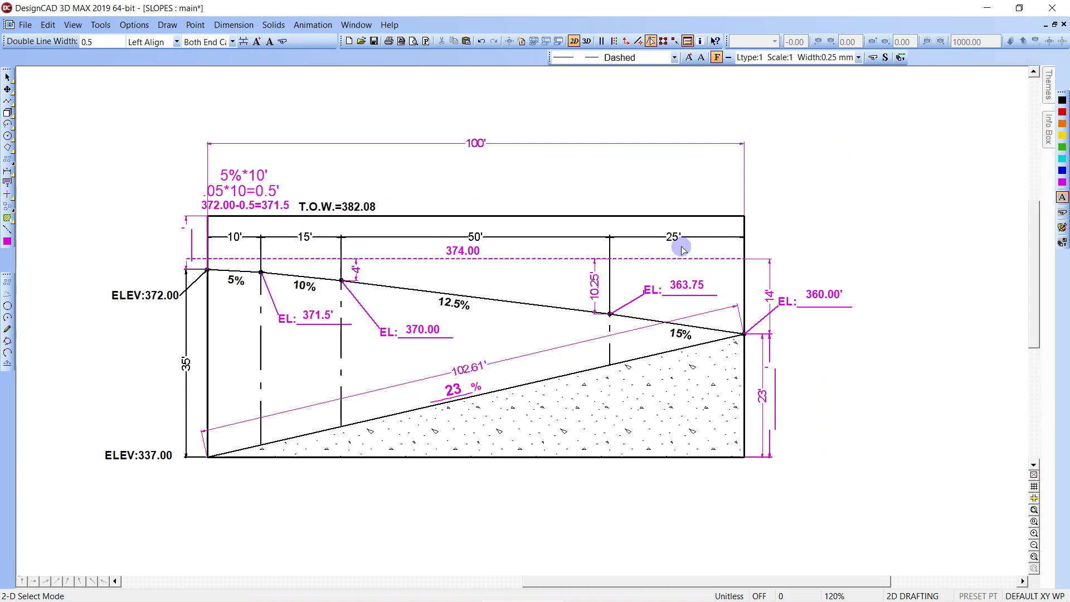